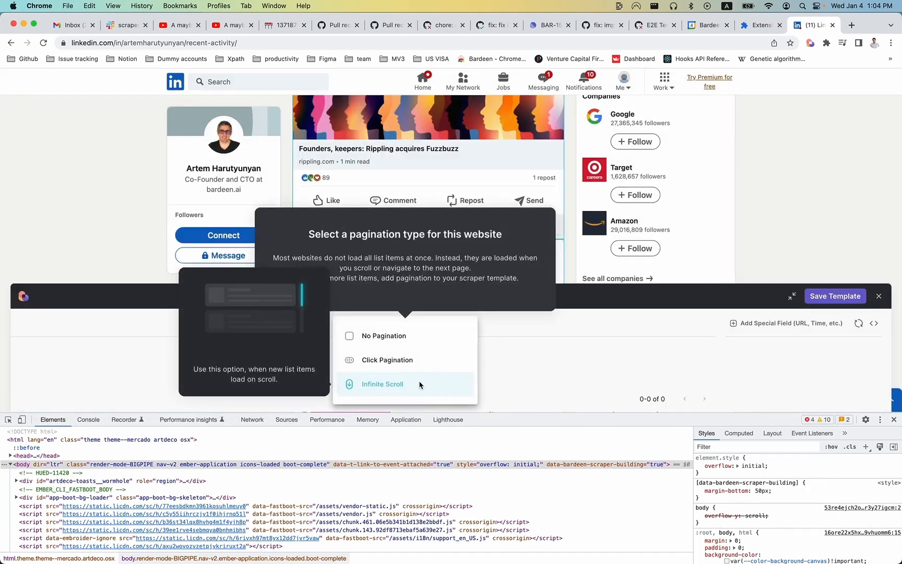
- Set the scraper template to infinite scroll and capture the first post's author name as a text field called Name
{"action": "left_click", "coordinate": [419, 385]}
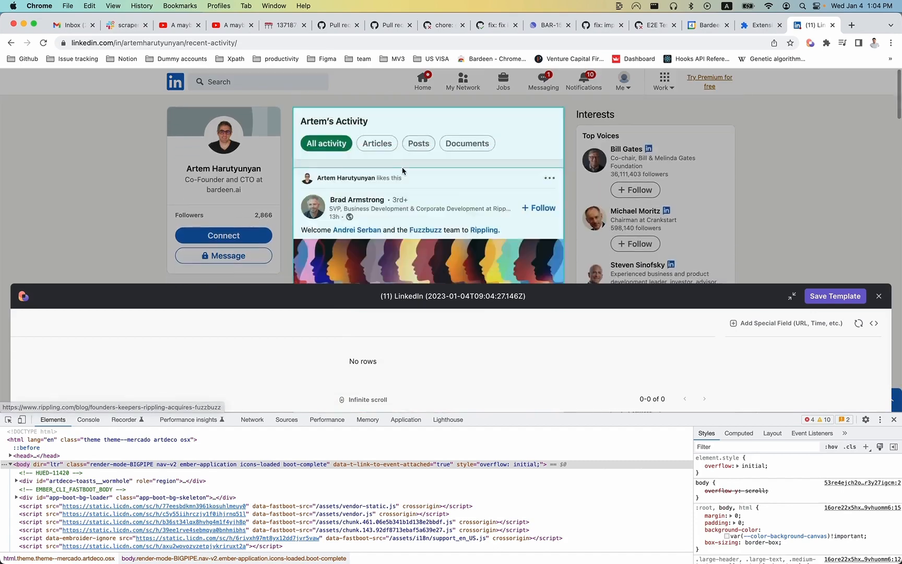
{"action": "left_click", "coordinate": [382, 200]}
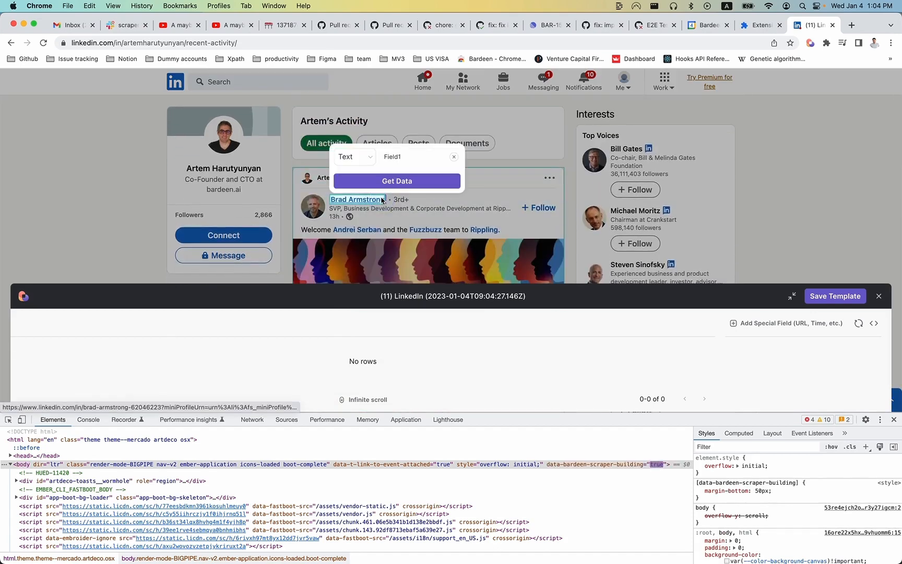
{"action": "key", "text": "super+a"}
{"action": "type", "text": "Name"}
{"action": "key", "text": "Return"}
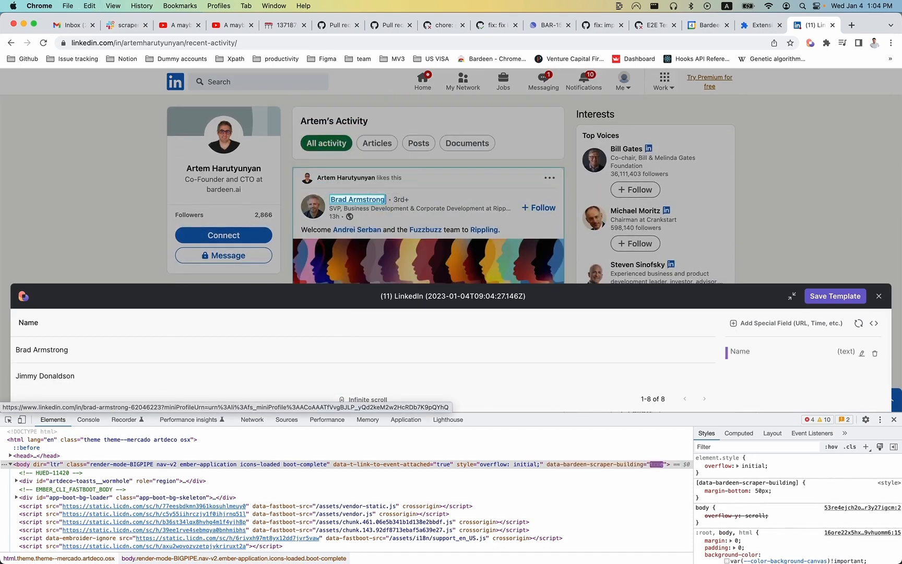
- Capture the first post's body as a text field named Text
{"action": "left_click", "coordinate": [300, 232]}
{"action": "key", "text": "super+a"}
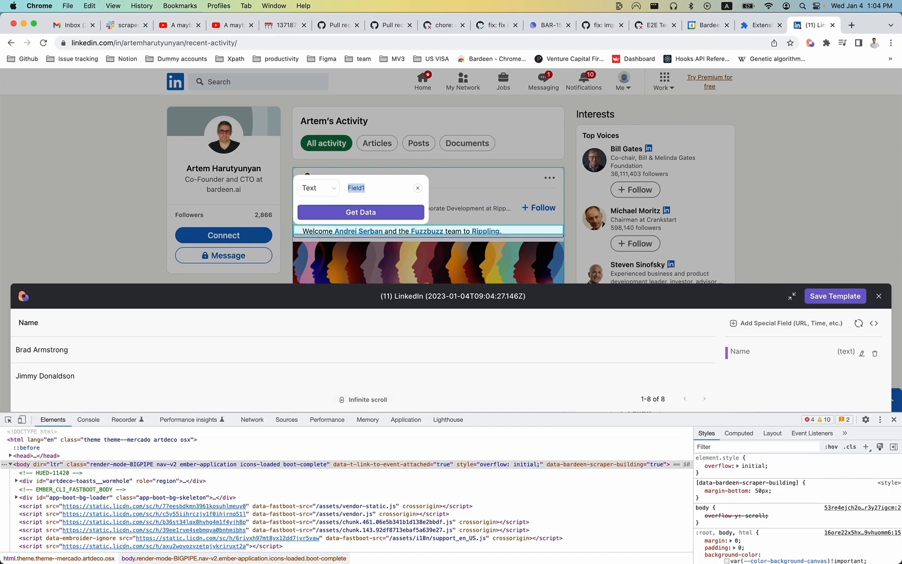
{"action": "type", "text": "Text"}
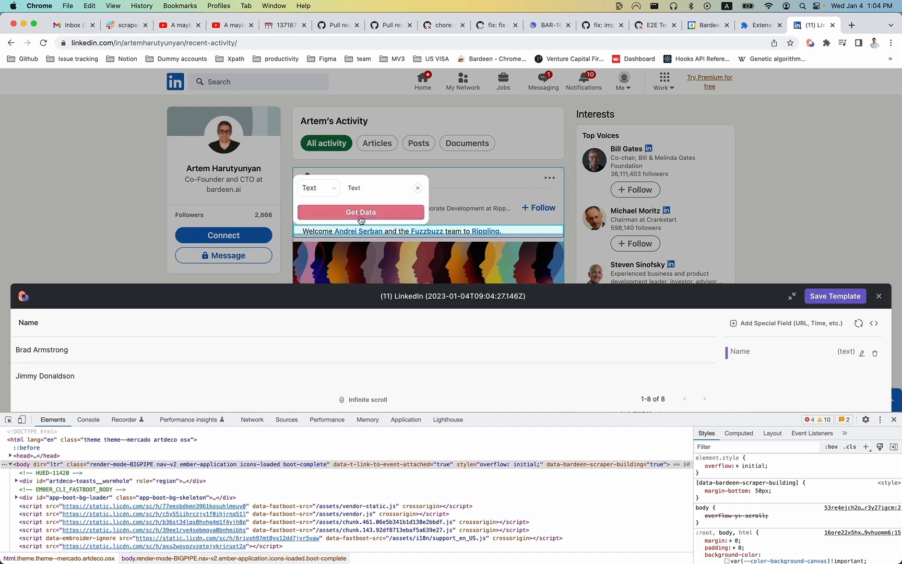
{"action": "left_click", "coordinate": [351, 213]}
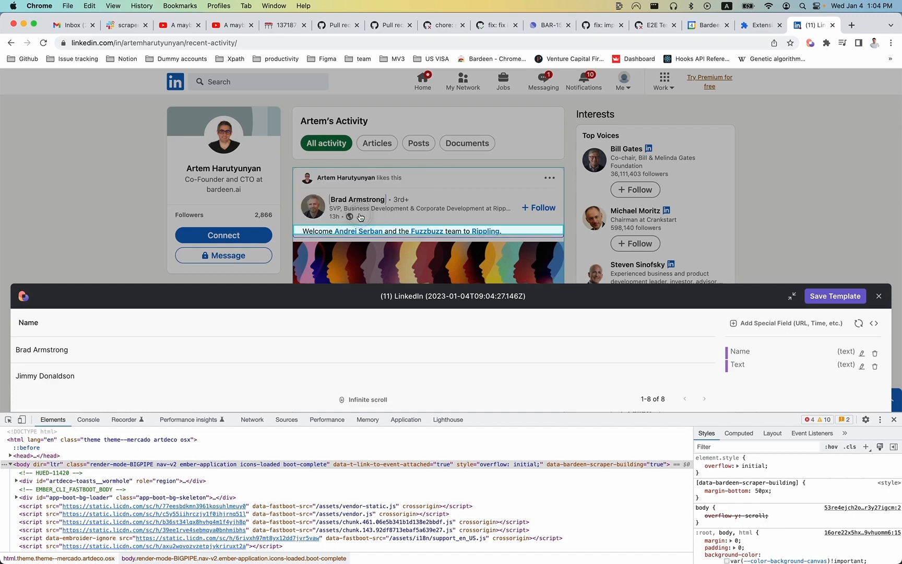
- Capture the first post author's profile URL as a Link field named Link and save the scraper template
{"action": "left_click", "coordinate": [329, 200]}
{"action": "left_click", "coordinate": [354, 157]}
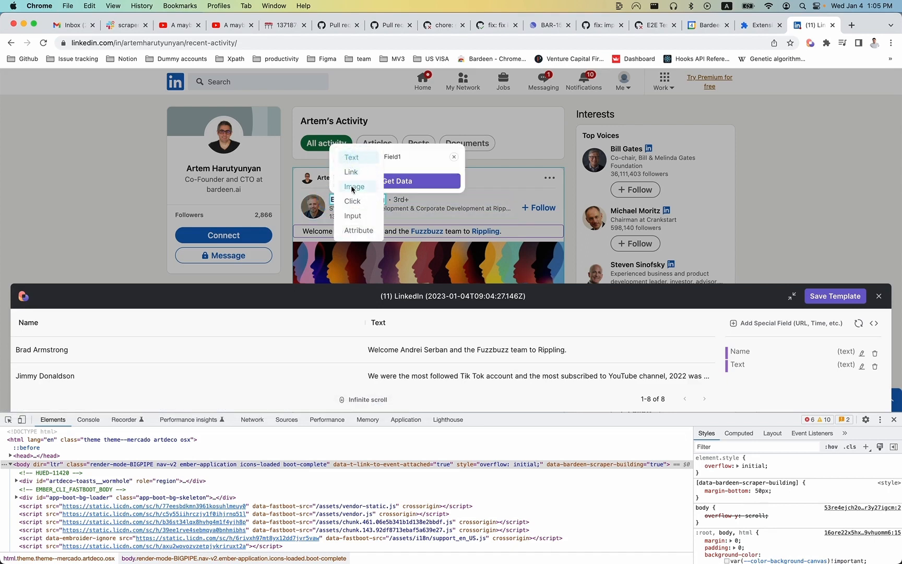
{"action": "left_click", "coordinate": [352, 172]}
{"action": "left_click", "coordinate": [412, 159]}
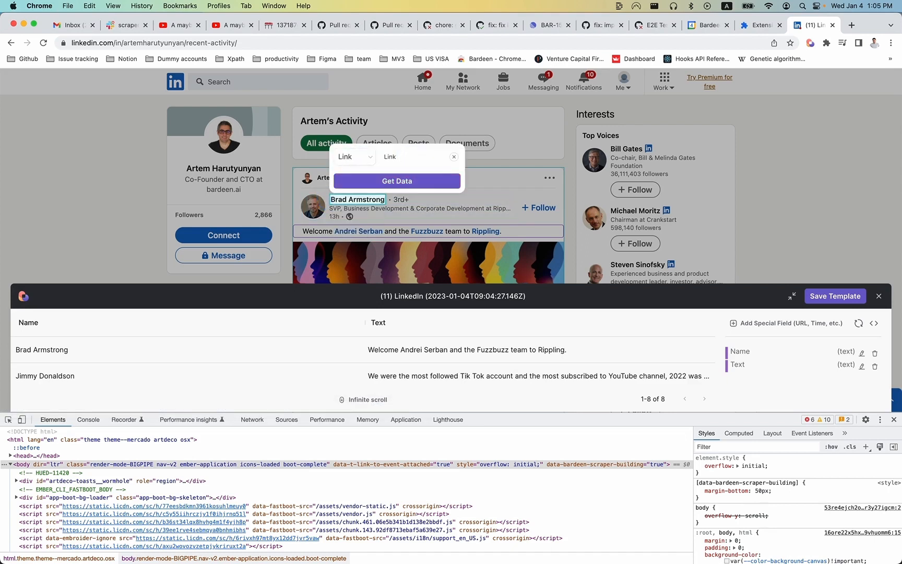
{"action": "left_click", "coordinate": [410, 183]}
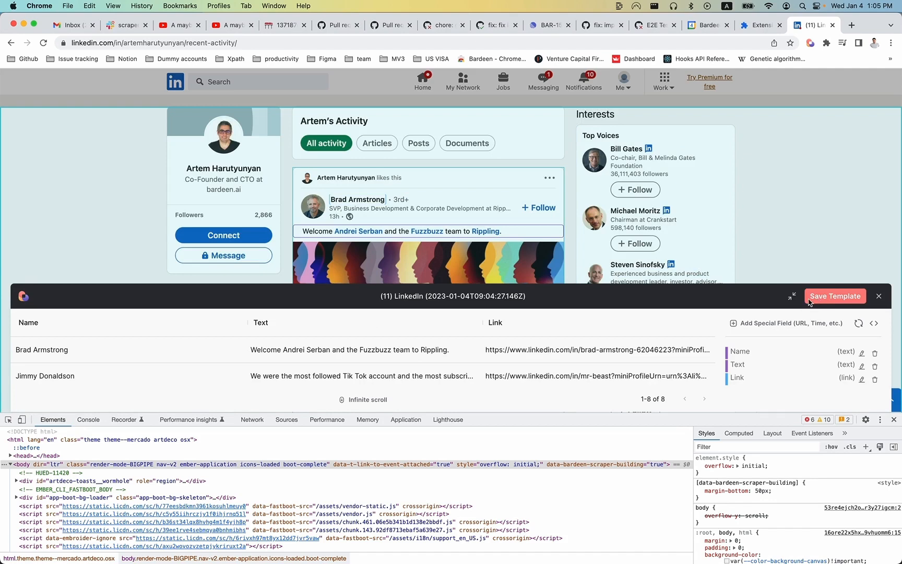
{"action": "left_click", "coordinate": [808, 296]}
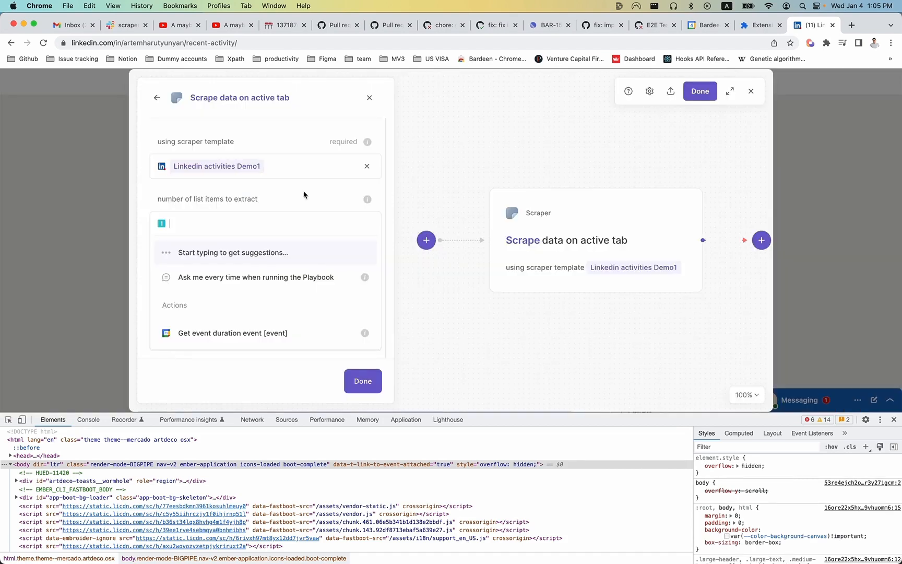
- Set the number of list items to extract to be asked every time the Playbook runs, and finish the scrape action
{"action": "type", "text": "50"}
{"action": "key", "text": "BackSpace"}
{"action": "key", "text": "BackSpace"}
{"action": "left_click", "coordinate": [250, 277]}
{"action": "left_click", "coordinate": [256, 242]}
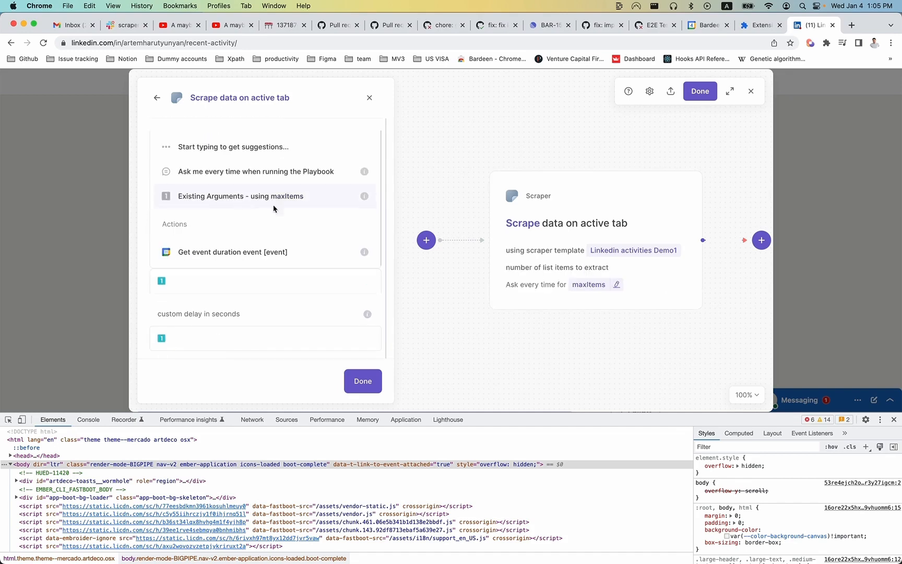
{"action": "left_click", "coordinate": [262, 312]}
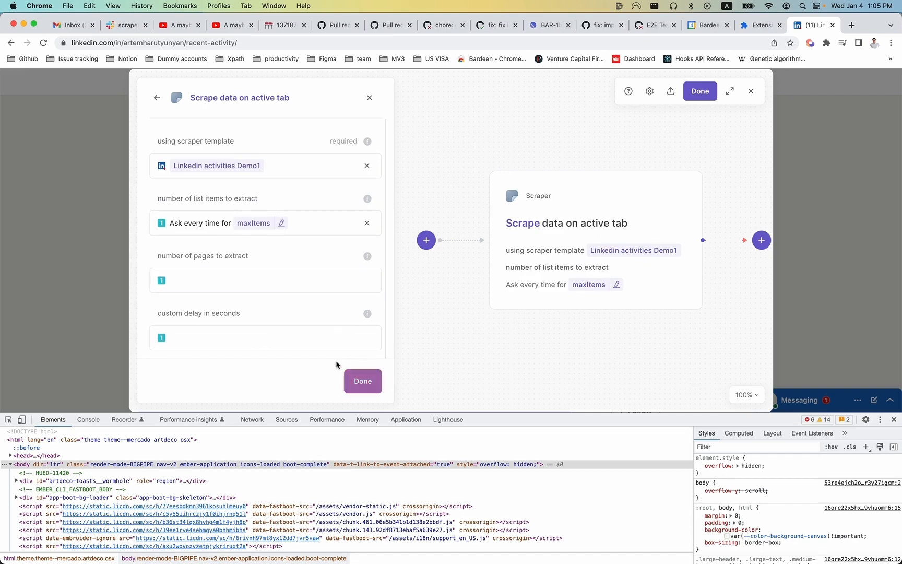
{"action": "left_click", "coordinate": [370, 376]}
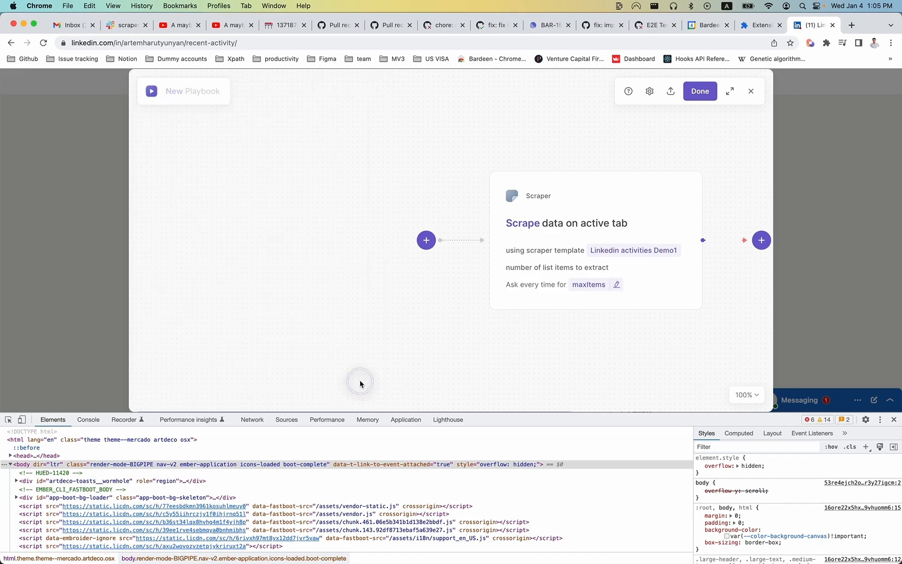
- Save the playbook as "Get data from Linkedin activities Demo 1" and run it with MaxItems set to 50
{"action": "left_click", "coordinate": [696, 93]}
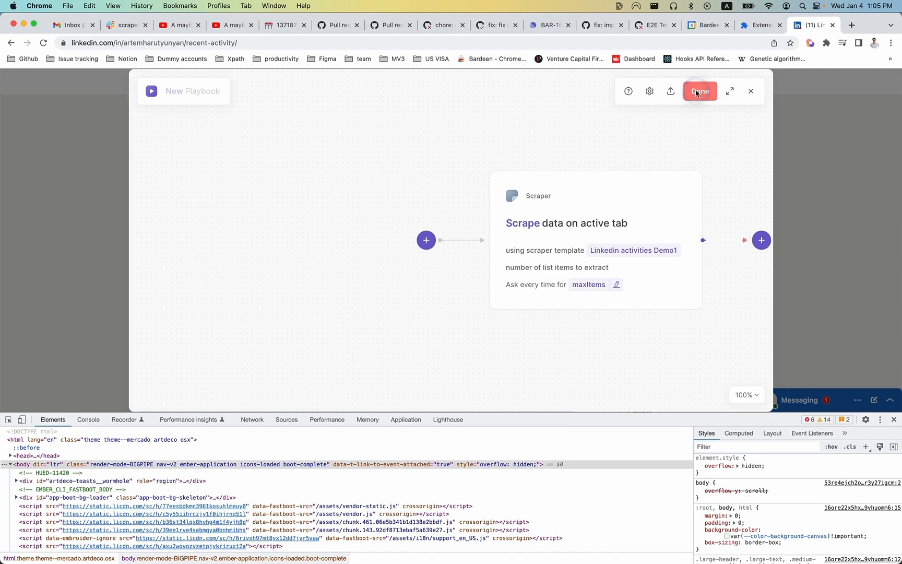
{"action": "key", "text": "Return"}
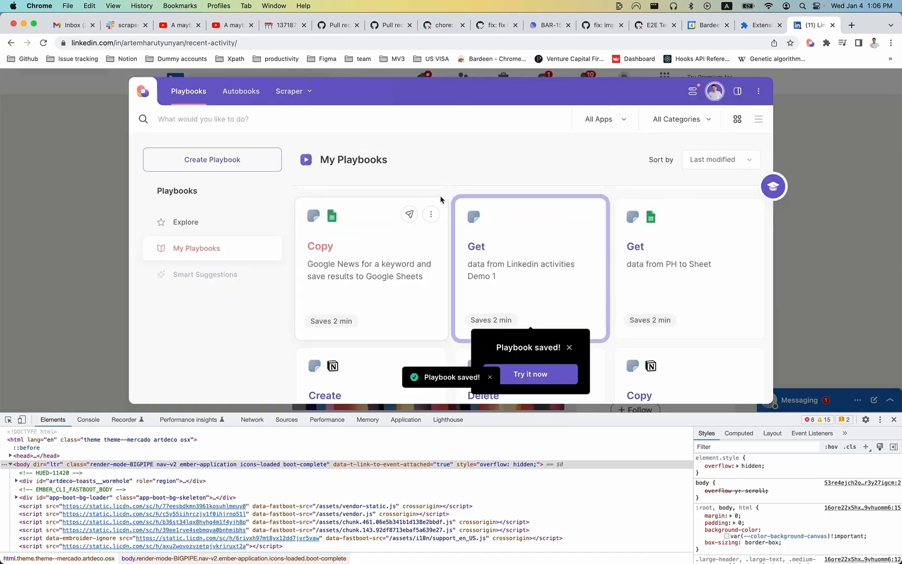
{"action": "left_click", "coordinate": [500, 238]}
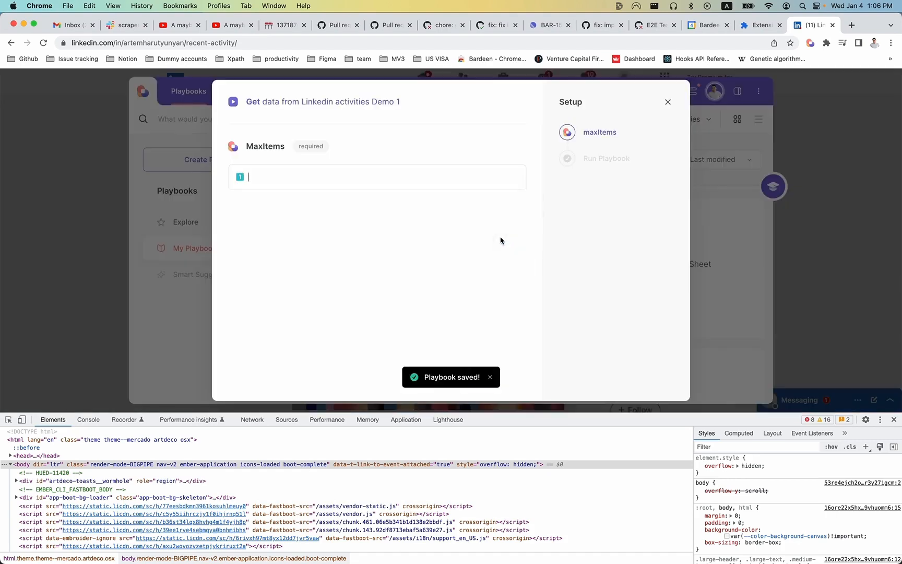
{"action": "left_click", "coordinate": [374, 181]}
{"action": "type", "text": "10"}
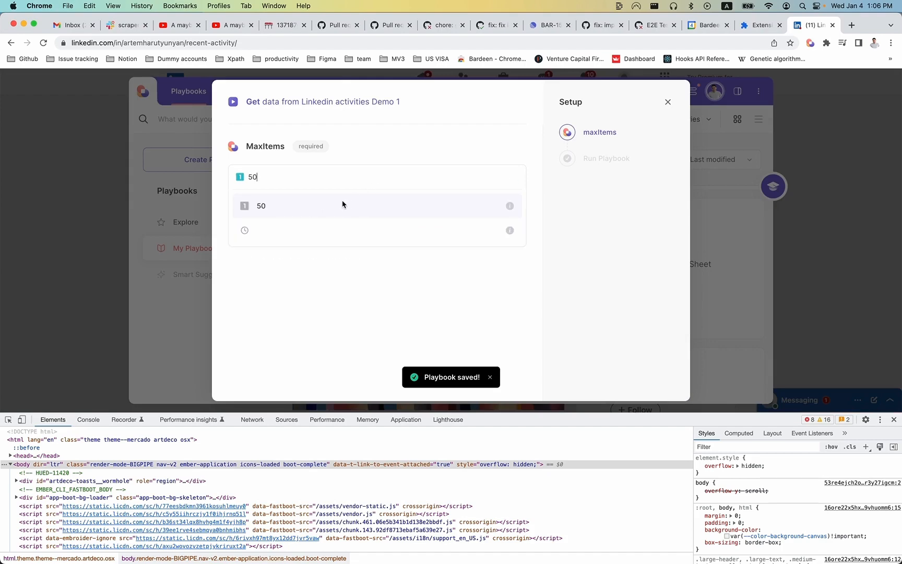
{"action": "left_click", "coordinate": [342, 203]}
{"action": "left_click", "coordinate": [353, 260]}
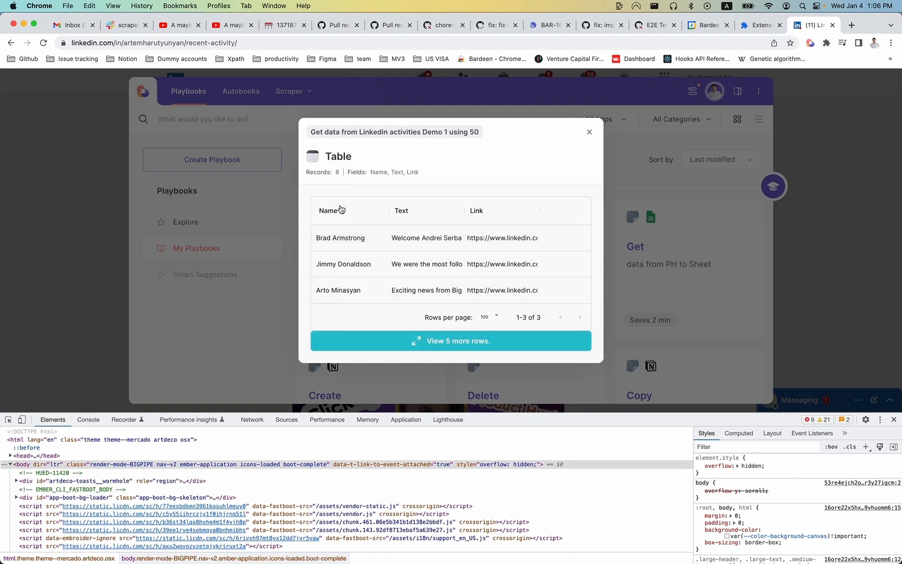
- Check the record count of the scraped table and close the results to return to the top of the activity page
{"action": "double_click", "coordinate": [321, 171]}
{"action": "double_click", "coordinate": [337, 172]}
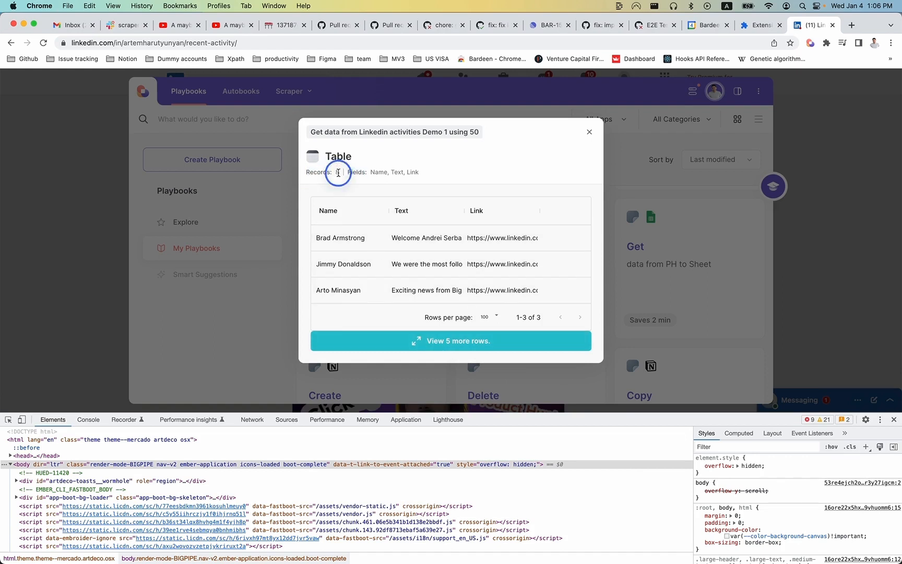
{"action": "left_click", "coordinate": [58, 214]}
{"action": "left_click", "coordinate": [61, 212]}
{"action": "scroll", "coordinate": [522, 297], "scroll_direction": "up", "scroll_amount": 20}
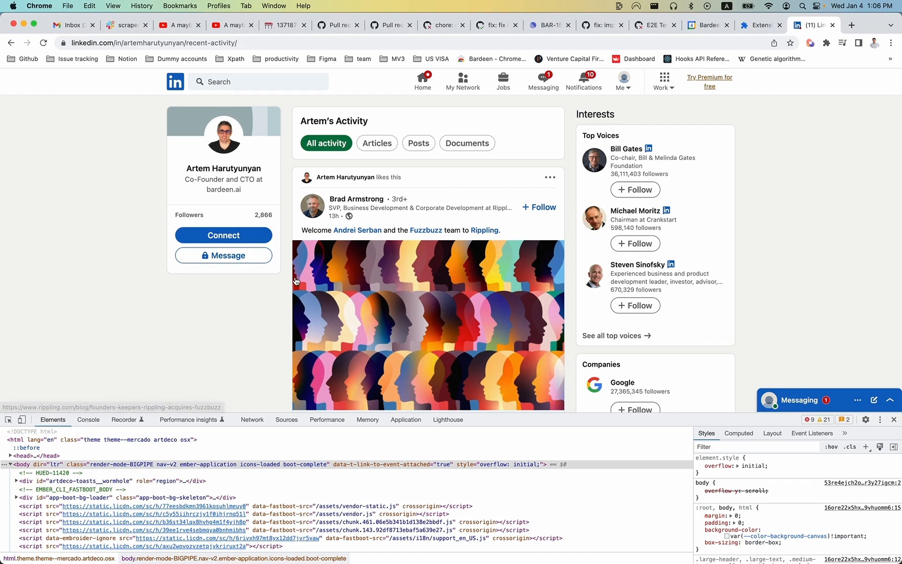
- Reload the activity page and inspect the container element of the first post
{"action": "left_click", "coordinate": [191, 315]}
{"action": "key", "text": "super+r"}
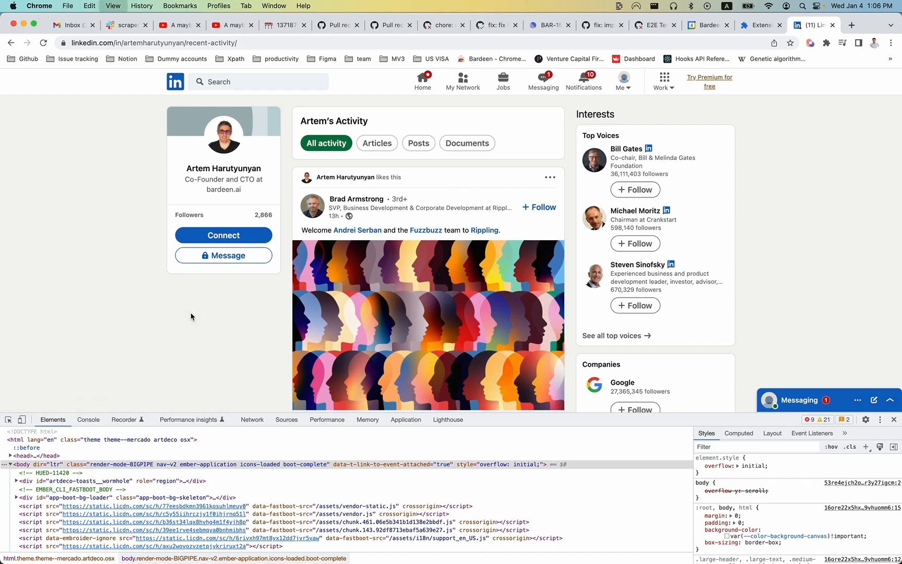
{"action": "left_click", "coordinate": [8, 419]}
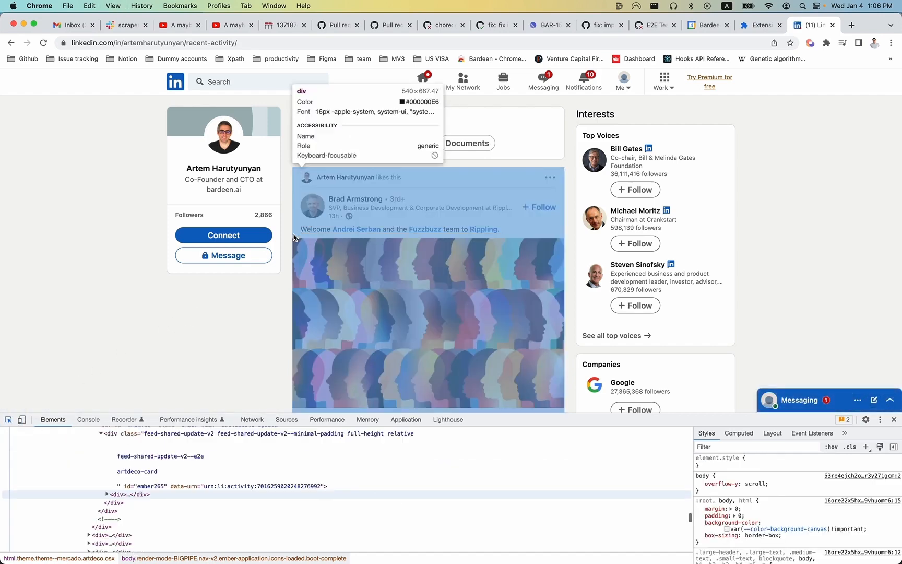
{"action": "left_click", "coordinate": [294, 236]}
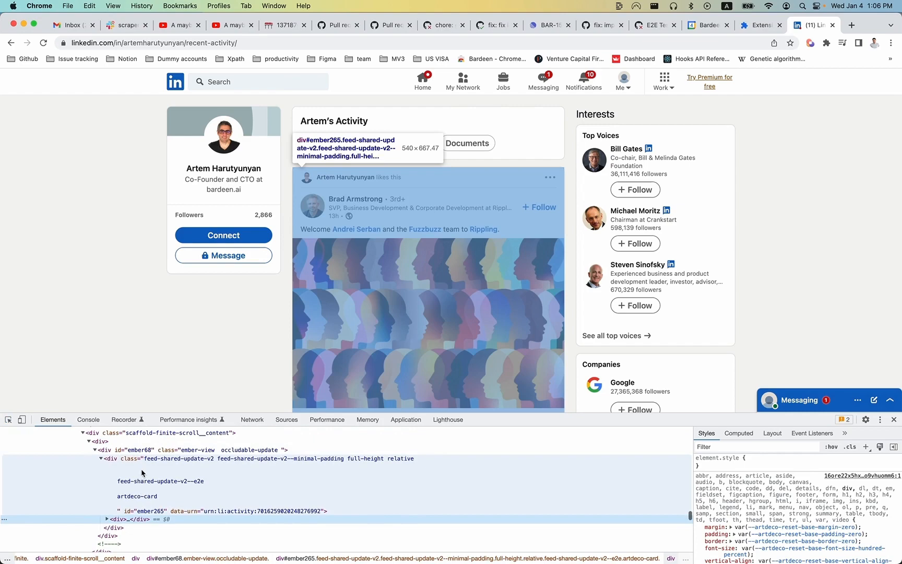
- Collapse the first post's markup up to its wrapper div inside scaffold-finite-scroll__content
{"action": "left_click", "coordinate": [101, 458]}
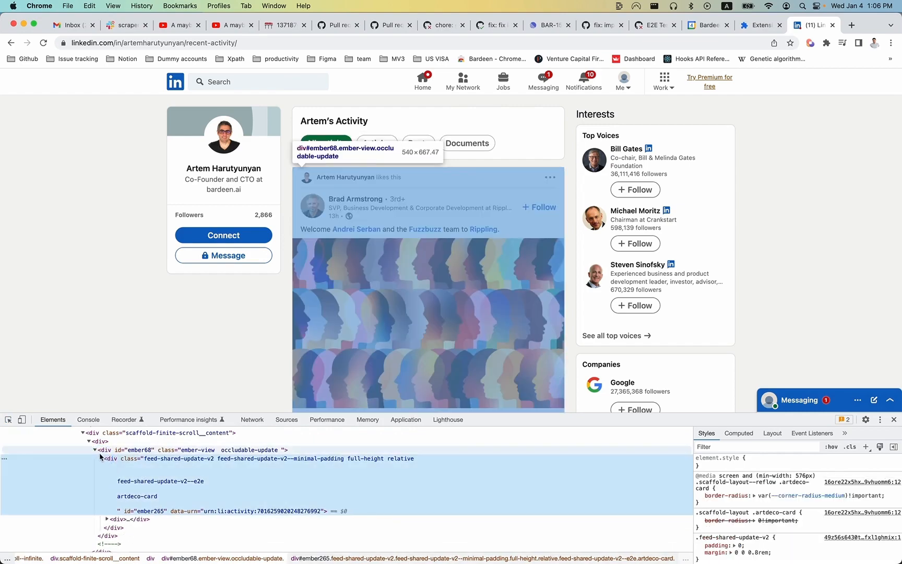
{"action": "left_click", "coordinate": [95, 449]}
{"action": "scroll", "coordinate": [104, 449], "scroll_direction": "up", "scroll_amount": 1}
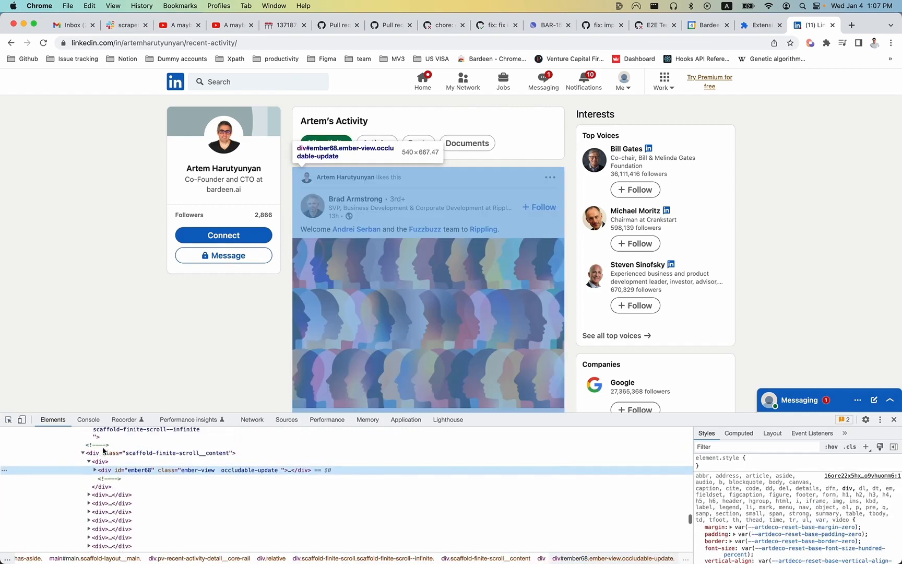
{"action": "left_click", "coordinate": [89, 460]}
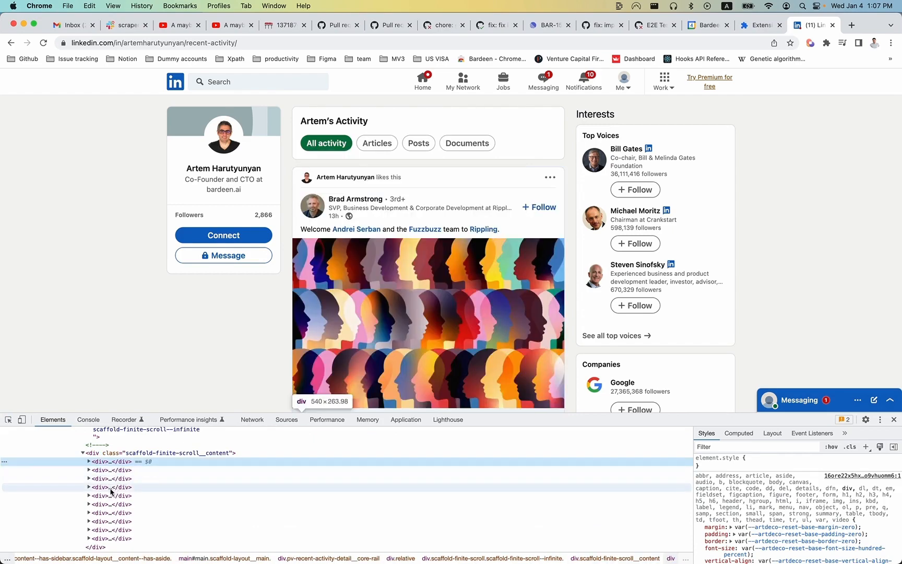
- Expand the last two post wrapper divs in the feed markup to examine their contents, and collapse them again
{"action": "left_click", "coordinate": [88, 537]}
{"action": "scroll", "coordinate": [94, 521], "scroll_direction": "down", "scroll_amount": 1}
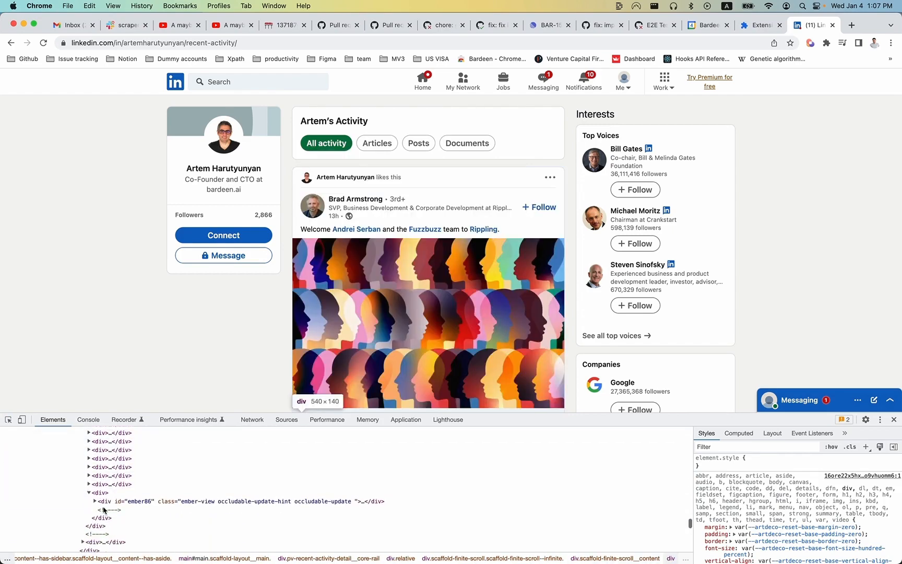
{"action": "left_click", "coordinate": [96, 501]}
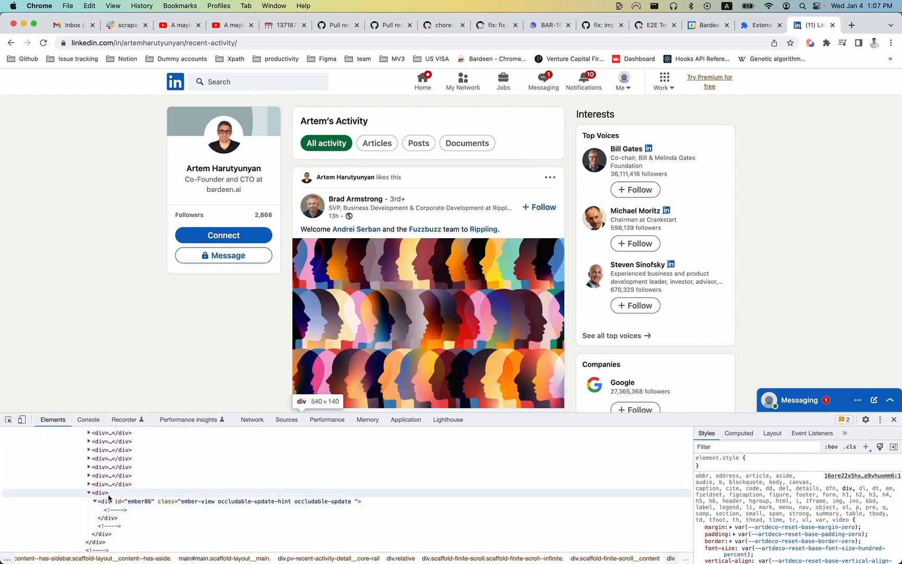
{"action": "left_click", "coordinate": [88, 484]}
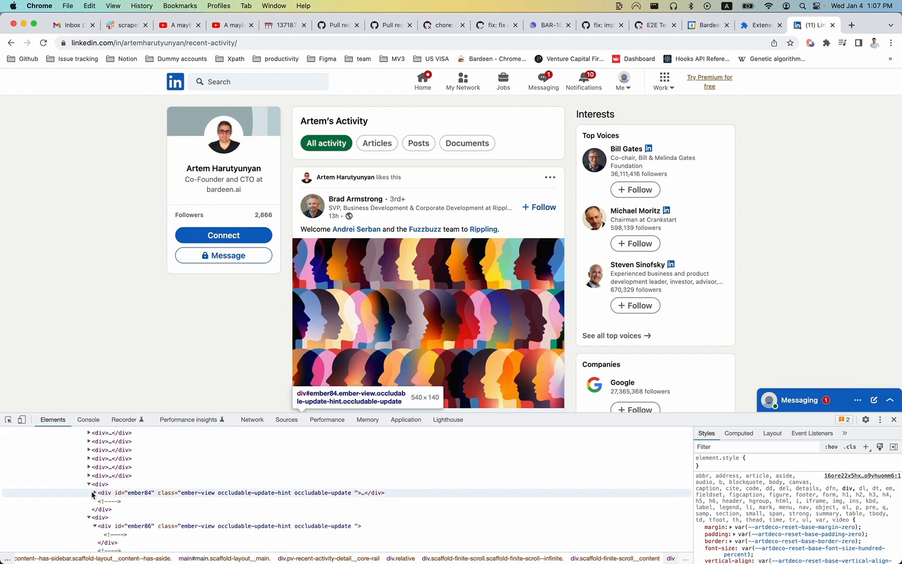
{"action": "left_click", "coordinate": [111, 493]}
{"action": "left_click", "coordinate": [95, 492]}
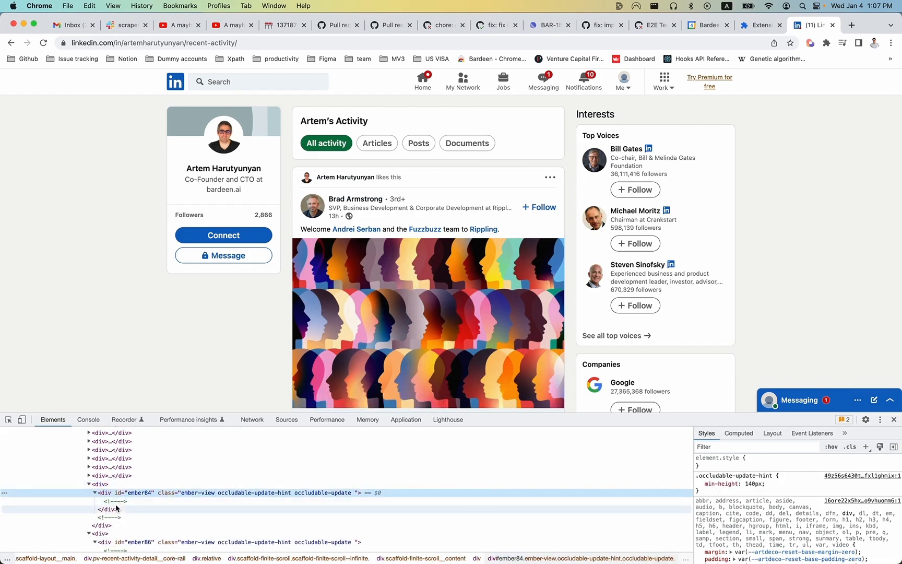
{"action": "left_click", "coordinate": [89, 484]}
{"action": "left_click", "coordinate": [89, 493]}
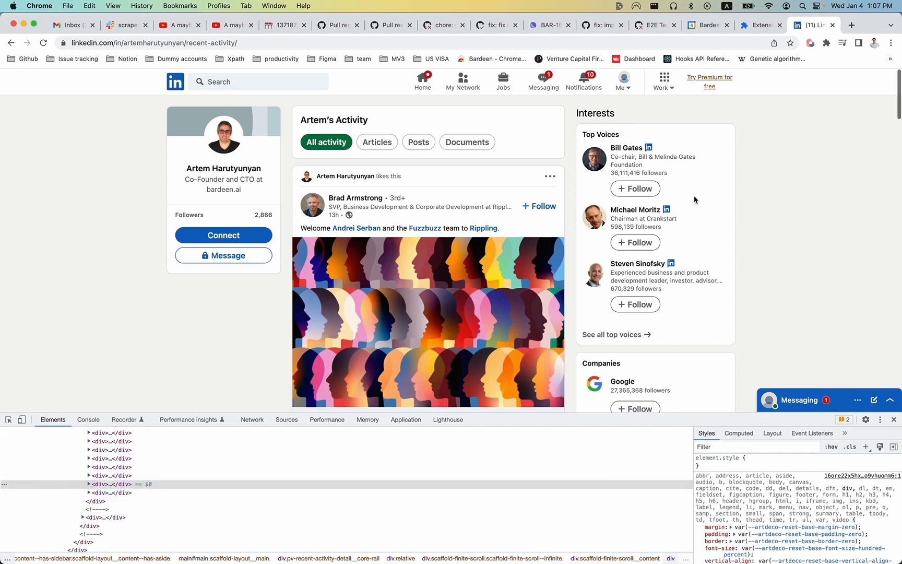
- Load more posts further down the page and expand newly added wrapper divs near the end of the feed markup to examine their contents
{"action": "scroll", "coordinate": [694, 199], "scroll_direction": "down", "scroll_amount": 1}
{"action": "left_click_drag", "start_coordinate": [898, 119], "coordinate": [899, 407]}
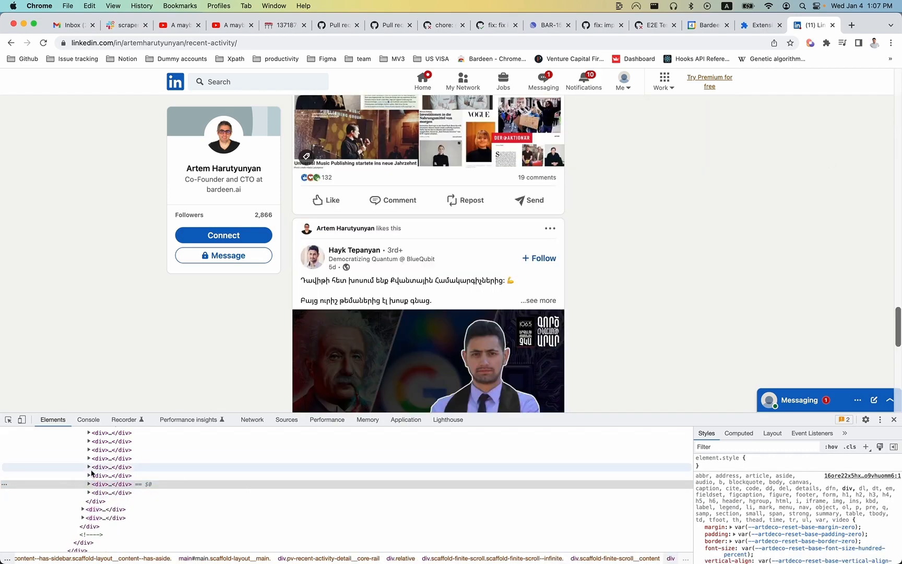
{"action": "left_click", "coordinate": [89, 493]}
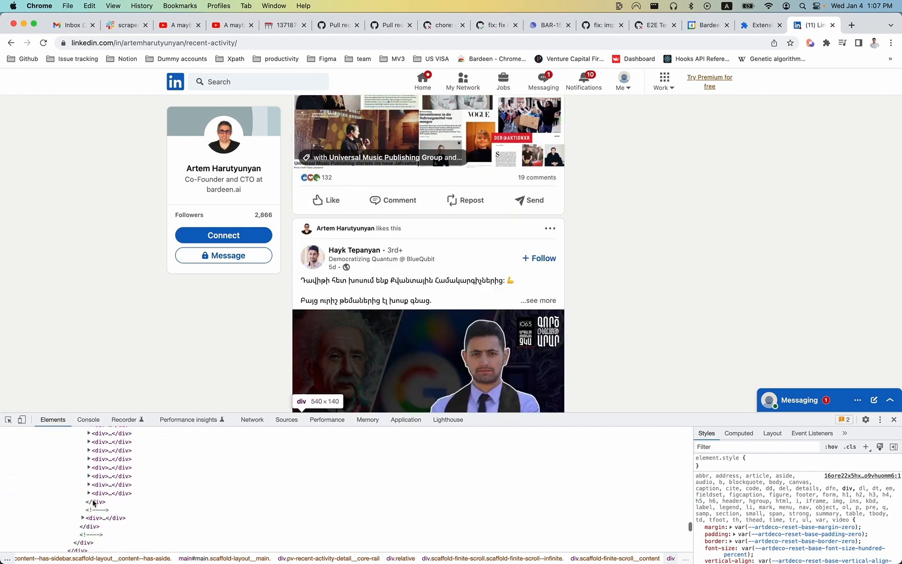
{"action": "left_click", "coordinate": [89, 467]}
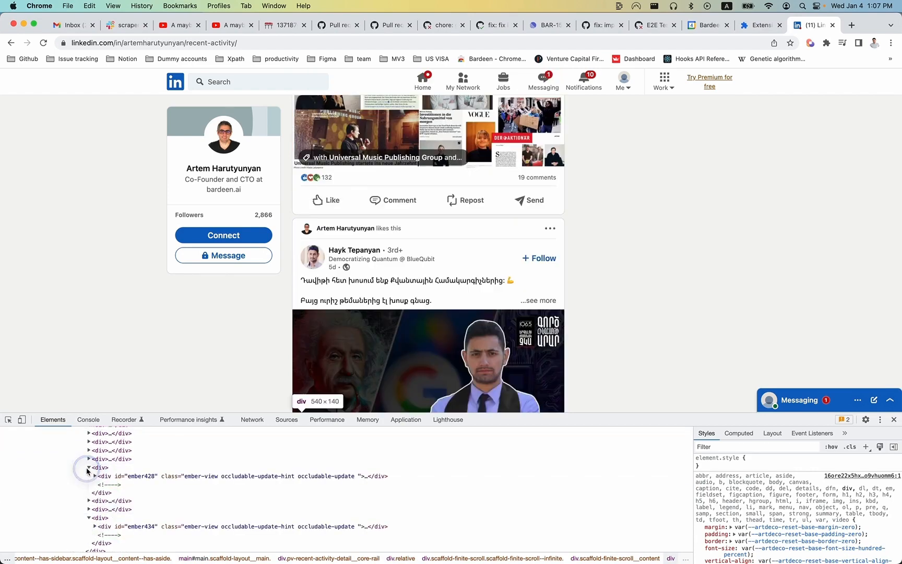
{"action": "left_click", "coordinate": [95, 476]}
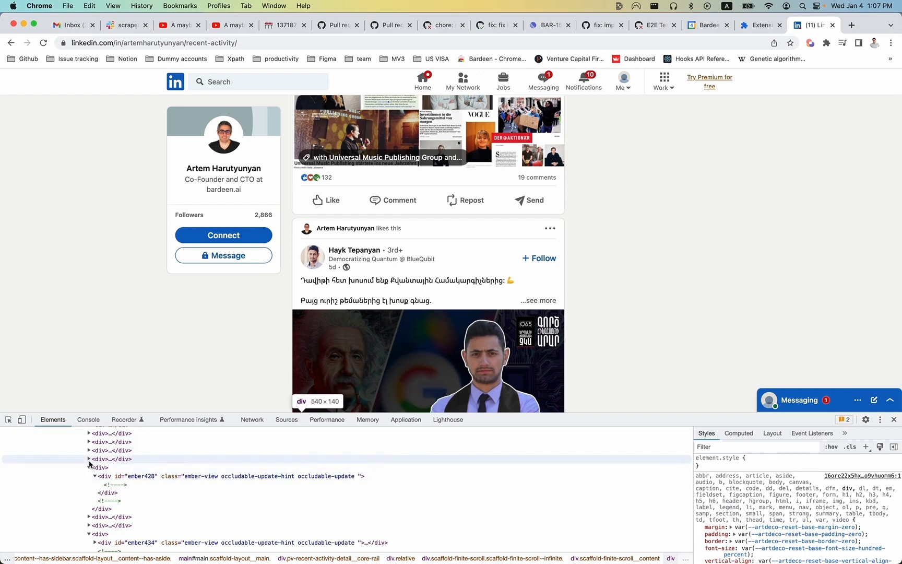
- Return from the selected post wrapper div and reload the activity page from the beginning of the feed
{"action": "left_click", "coordinate": [104, 460]}
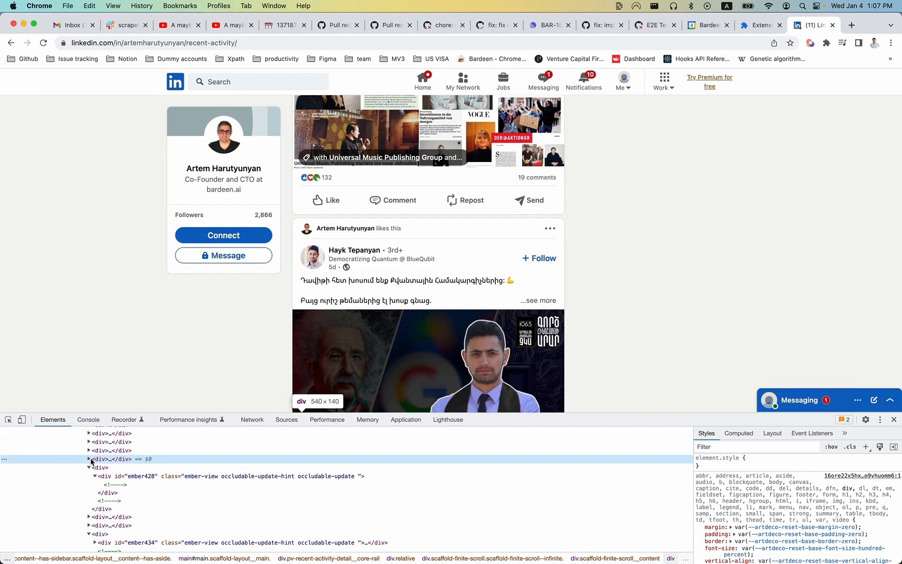
{"action": "scroll", "coordinate": [165, 345], "scroll_direction": "up", "scroll_amount": 15}
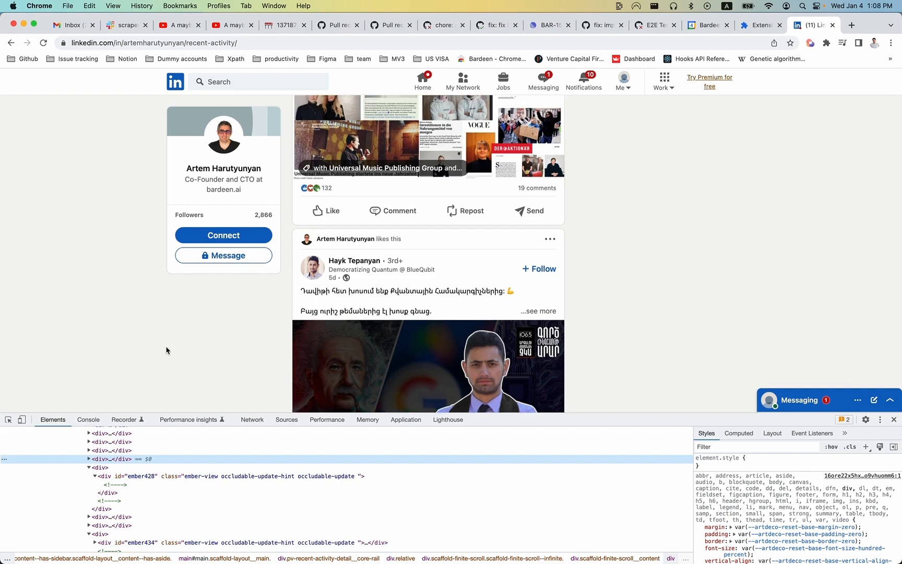
{"action": "key", "text": "super+r"}
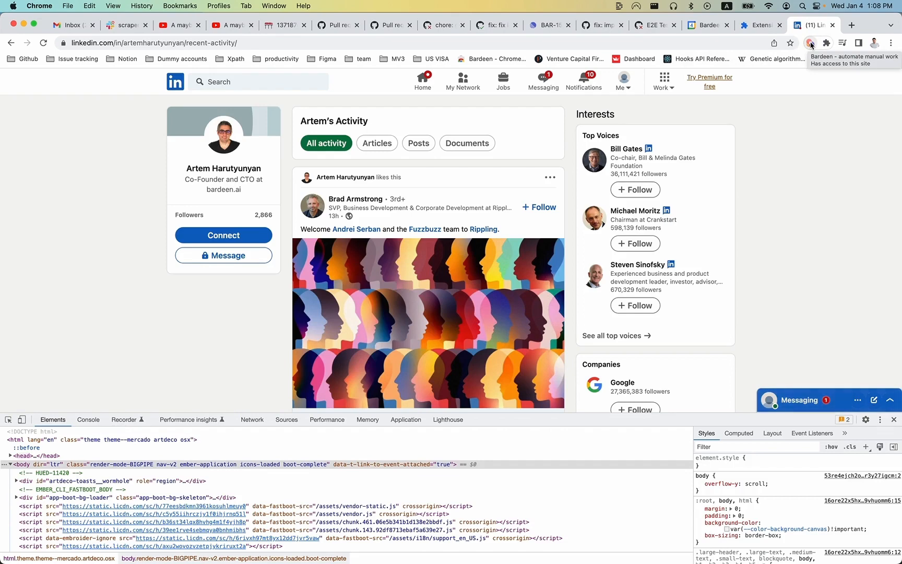
- Open the Linkedin activities Demo 1 playbook in the builder, check its custom delay setting, and save and close it
{"action": "left_click", "coordinate": [810, 43]}
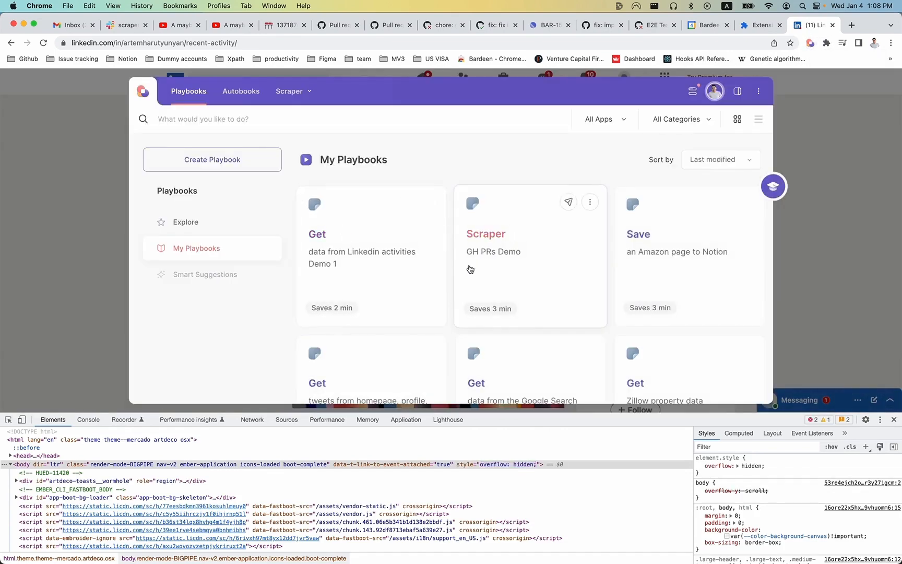
{"action": "left_click", "coordinate": [417, 229]}
{"action": "left_click", "coordinate": [516, 279]}
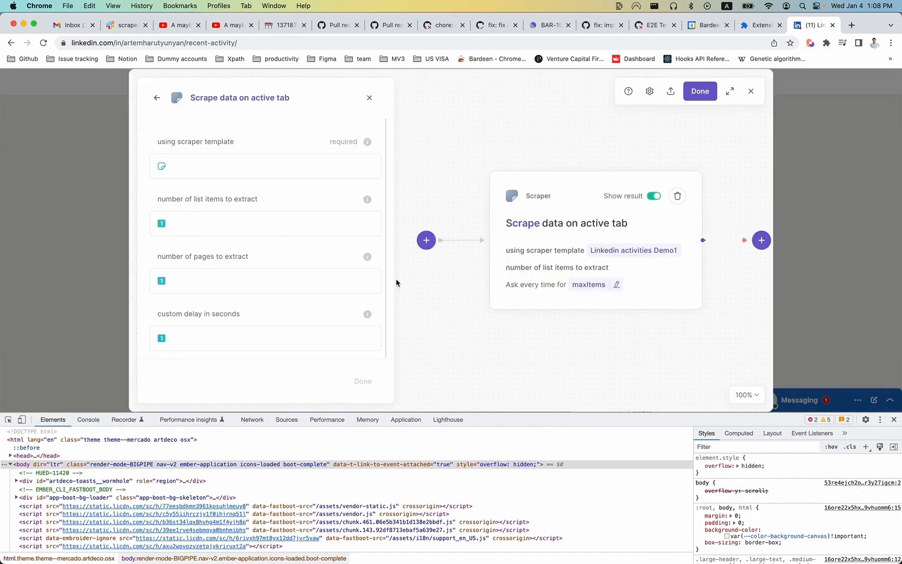
{"action": "left_click", "coordinate": [220, 337]}
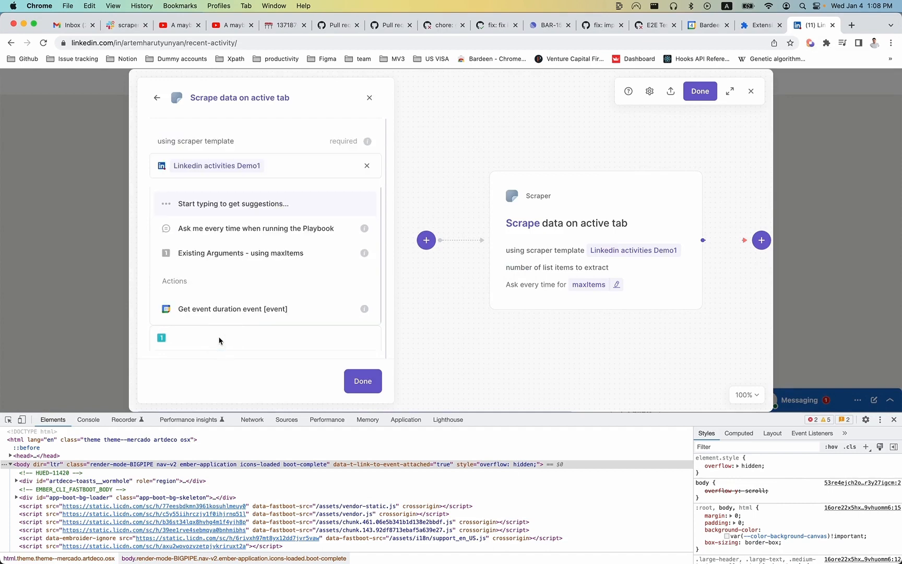
{"action": "left_click", "coordinate": [363, 381]}
{"action": "left_click", "coordinate": [694, 93]}
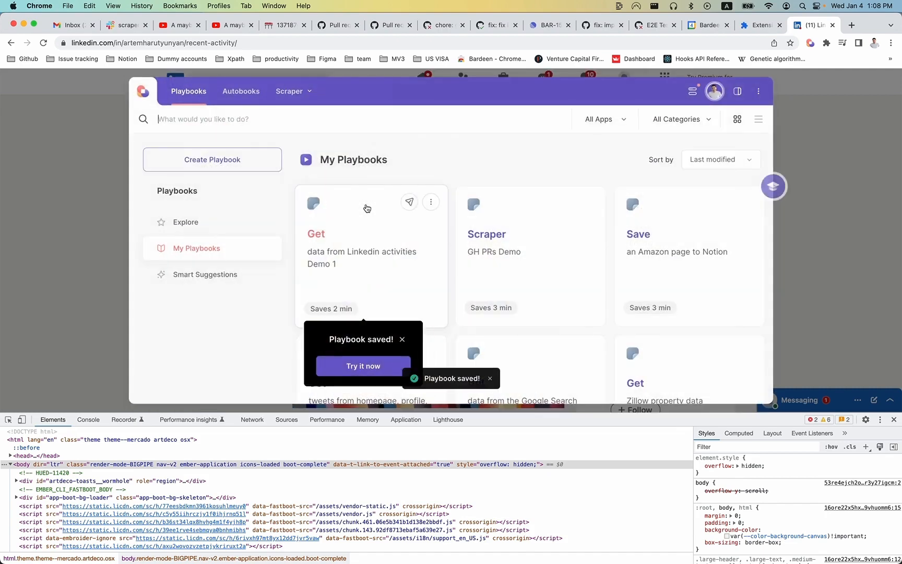
{"action": "key", "text": "Escape"}
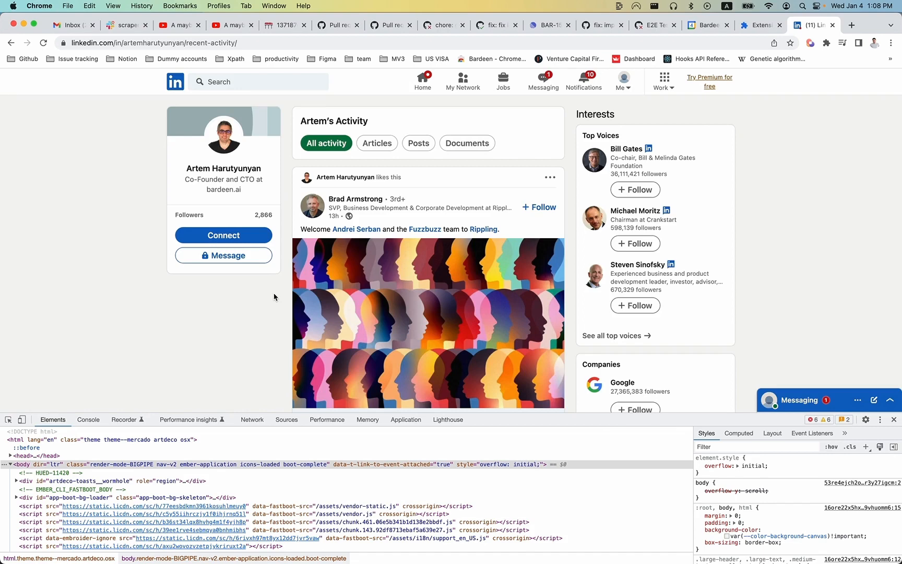
- Inspect the author block of the first post and examine the surrounding markup
{"action": "left_click", "coordinate": [8, 419]}
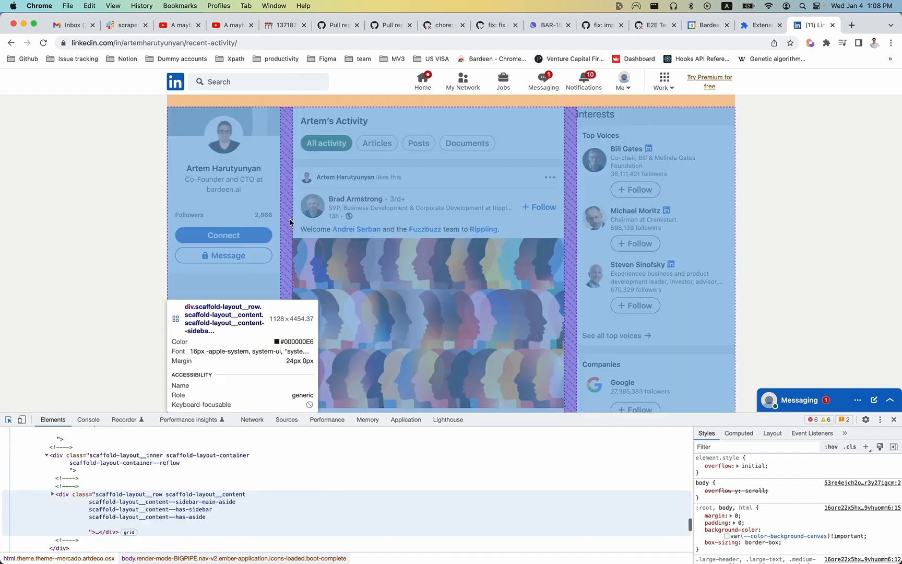
{"action": "left_click", "coordinate": [301, 222]}
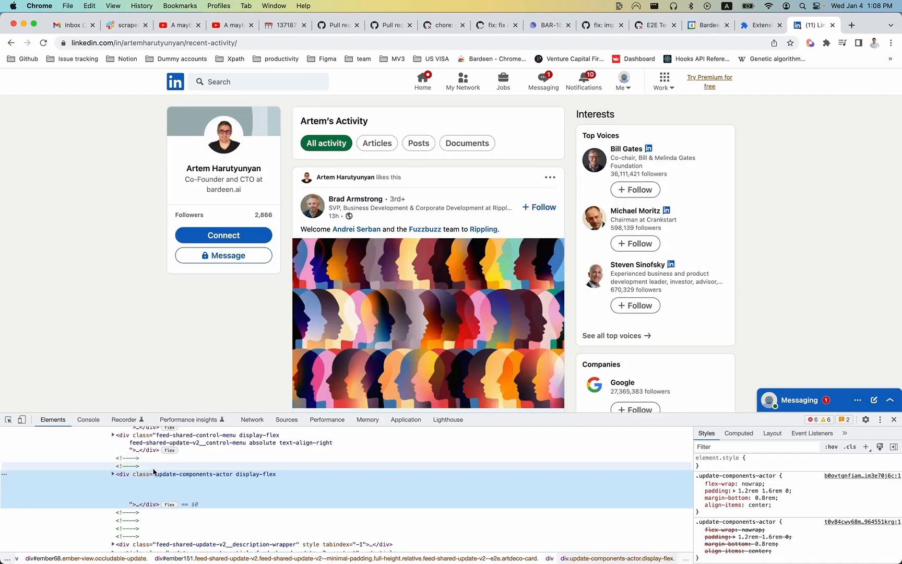
{"action": "scroll", "coordinate": [130, 459], "scroll_direction": "up", "scroll_amount": 2}
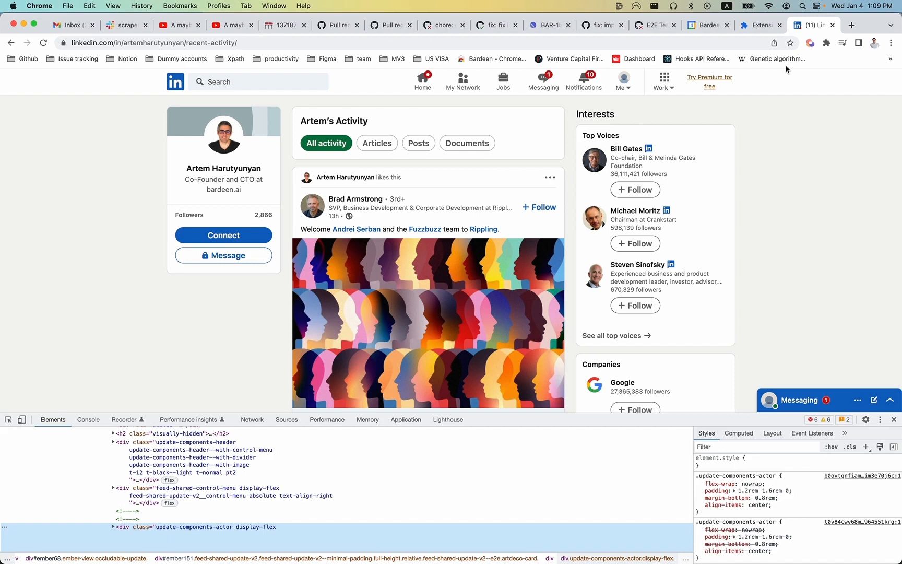
- Create a new Bardeen playbook with the Scrape data on active tab action
{"action": "left_click", "coordinate": [812, 45]}
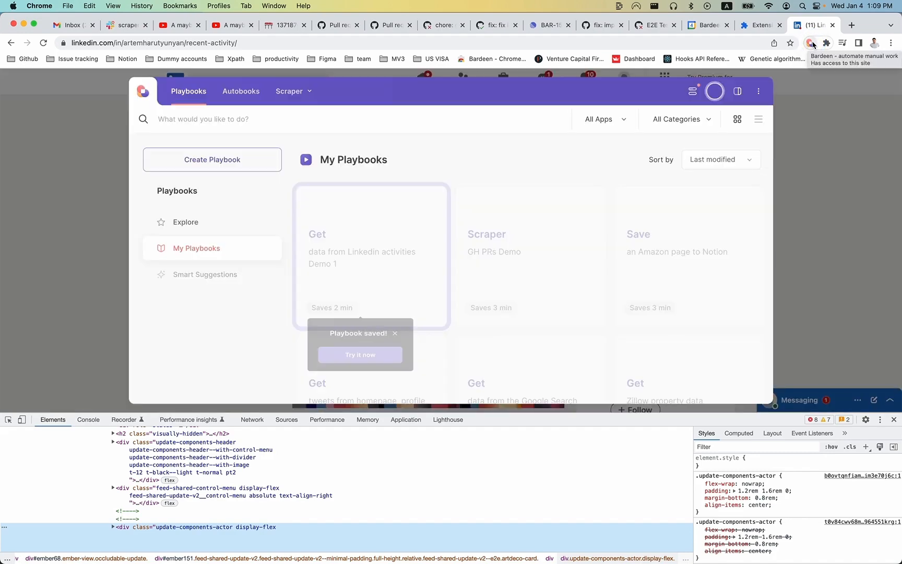
{"action": "left_click", "coordinate": [236, 156]}
{"action": "left_click", "coordinate": [227, 349]}
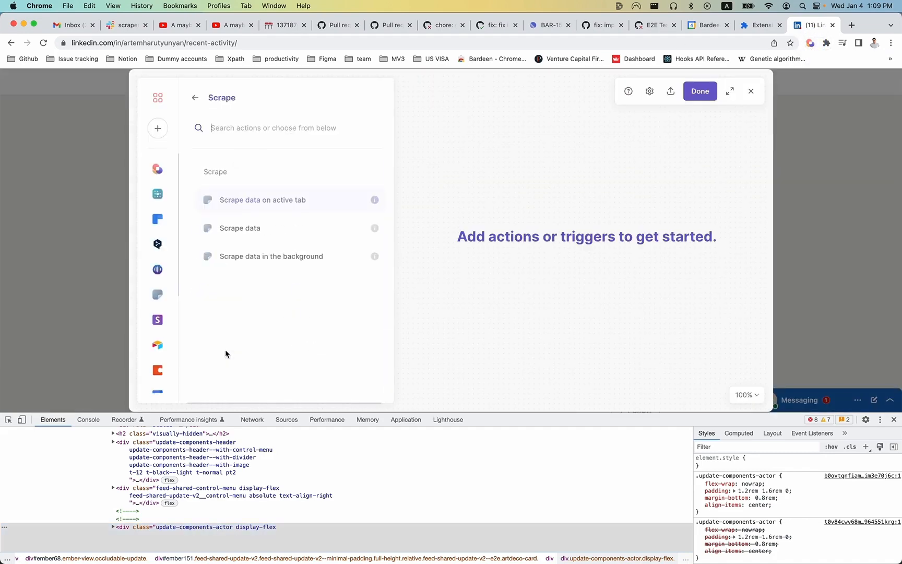
{"action": "left_click", "coordinate": [255, 205]}
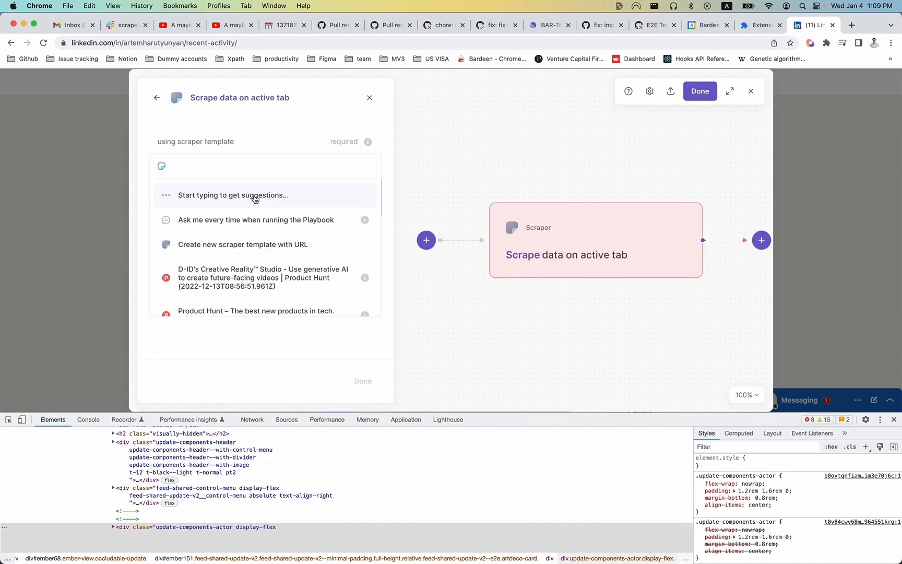
- Start building a new scraper template for the focused LinkedIn tab, keeping the suggested template name
{"action": "left_click", "coordinate": [232, 253]}
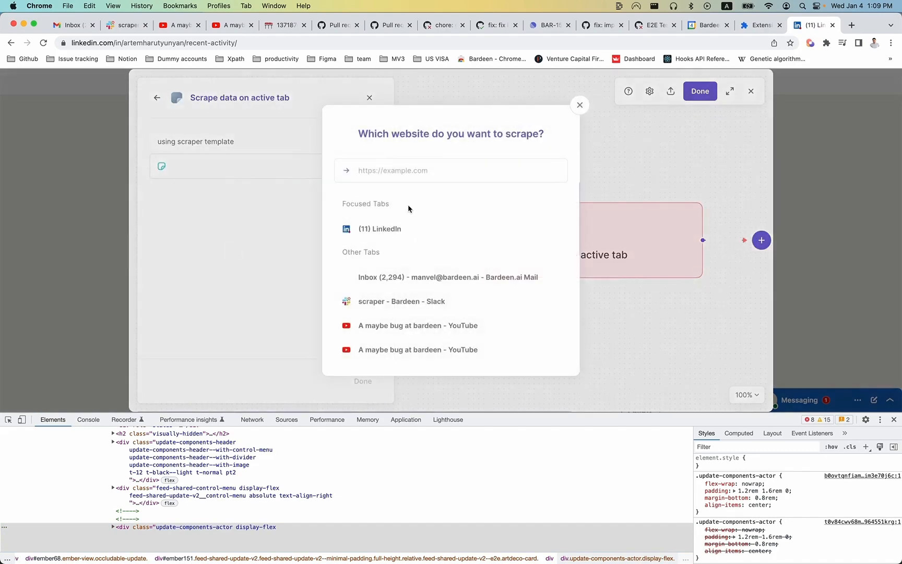
{"action": "left_click", "coordinate": [376, 227]}
{"action": "left_click", "coordinate": [511, 208]}
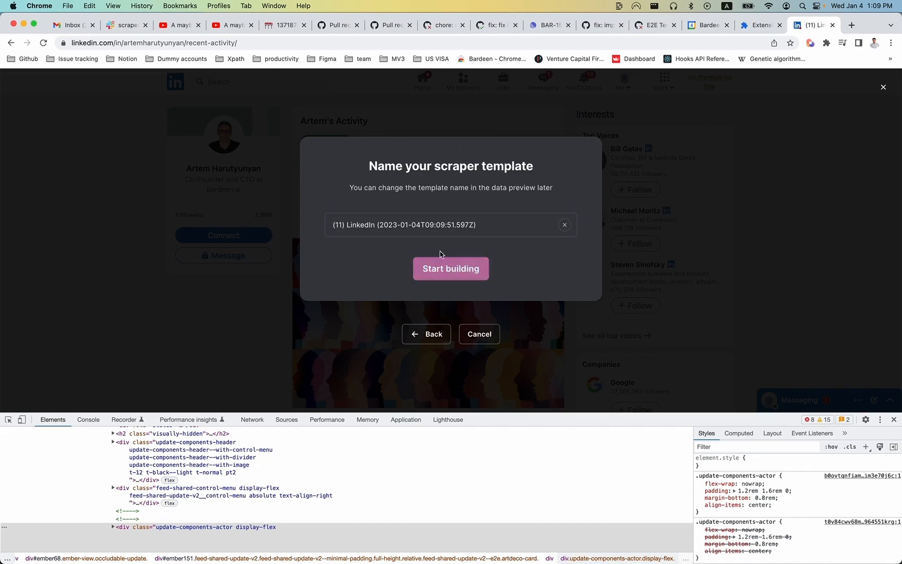
{"action": "left_click", "coordinate": [443, 264]}
- Define the list from the first two posts' author names with Infinite Scroll pagination, and name the template "Linkedin activities Demo 2"
{"action": "left_click", "coordinate": [350, 202]}
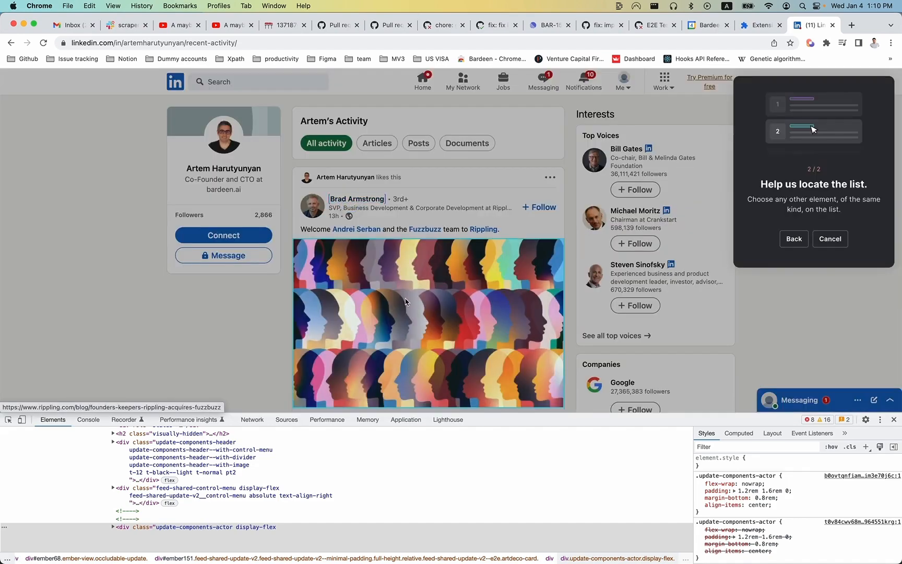
{"action": "scroll", "coordinate": [400, 299], "scroll_direction": "down", "scroll_amount": 10}
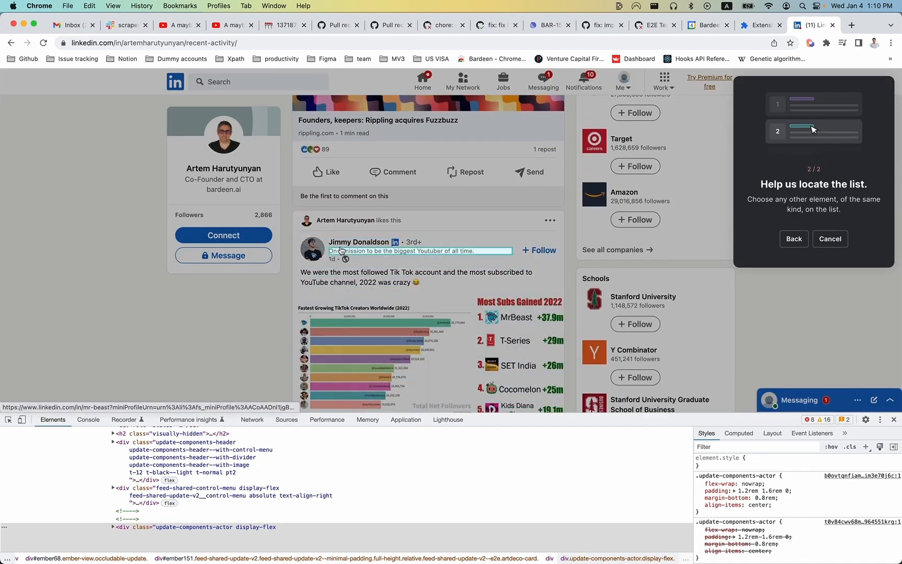
{"action": "left_click", "coordinate": [344, 247]}
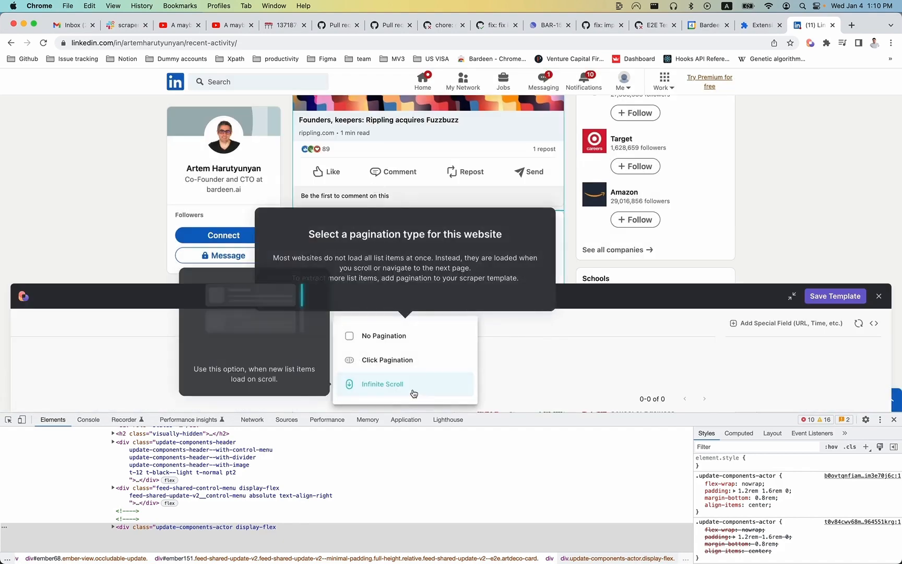
{"action": "left_click", "coordinate": [413, 389]}
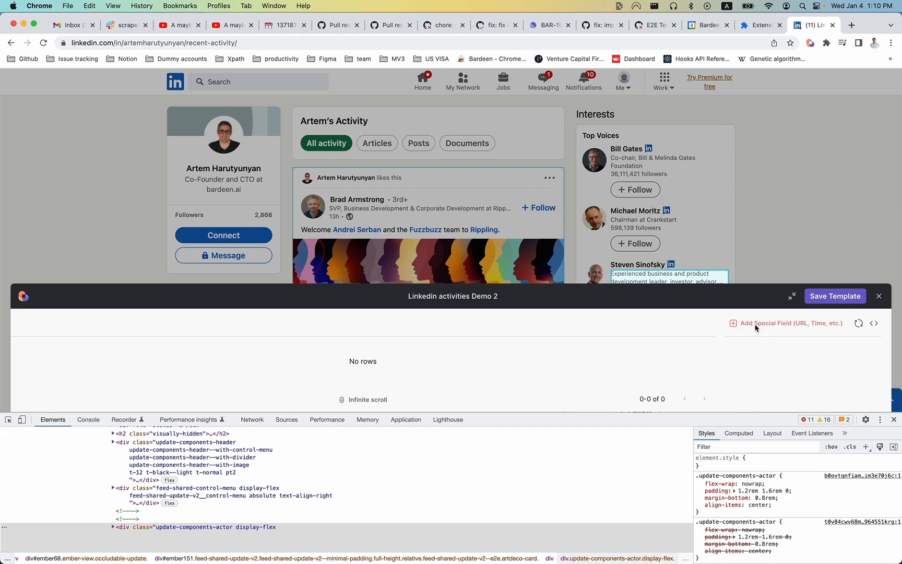
- Add a Delay special field of 0.5 seconds to the scraper template
{"action": "left_click", "coordinate": [755, 327]}
{"action": "left_click", "coordinate": [747, 301]}
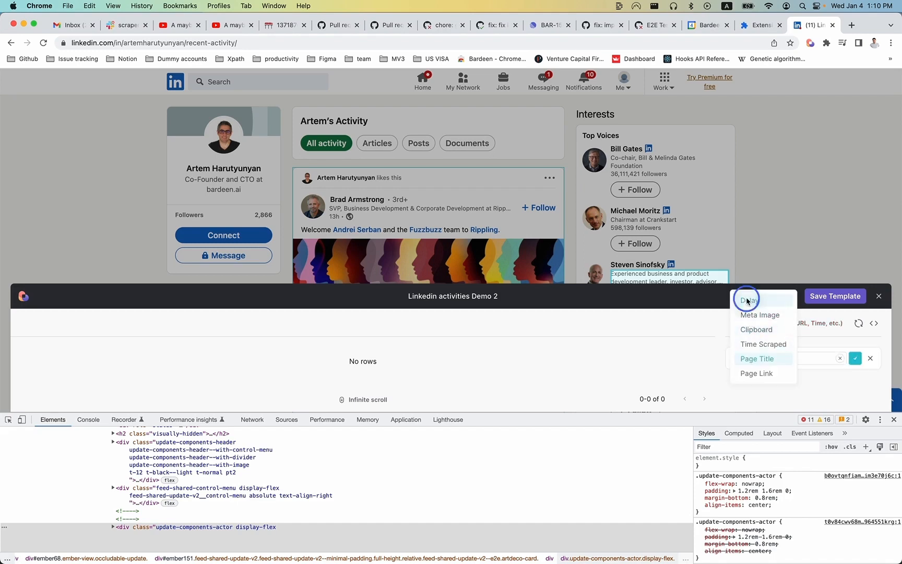
{"action": "left_click", "coordinate": [783, 359]}
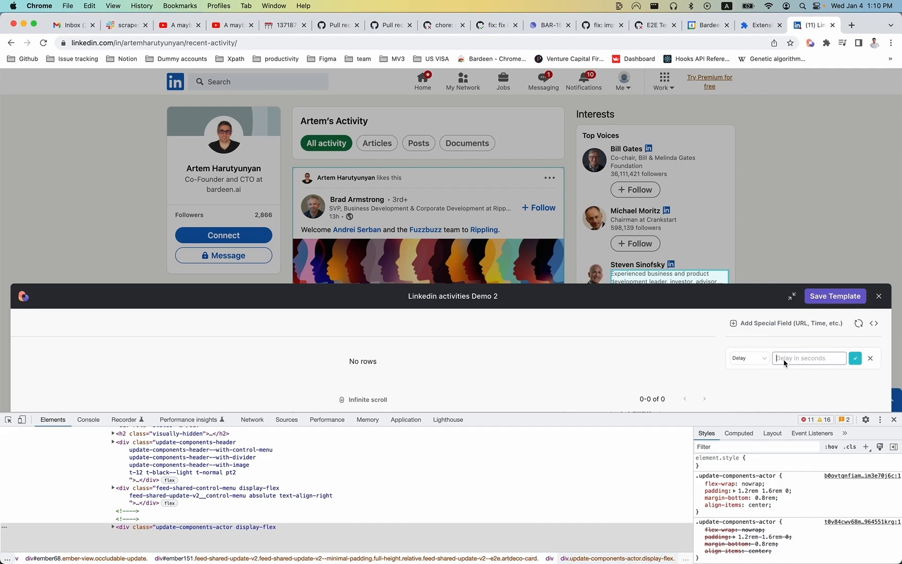
{"action": "type", "text": "0.5"}
{"action": "left_click", "coordinate": [853, 362]}
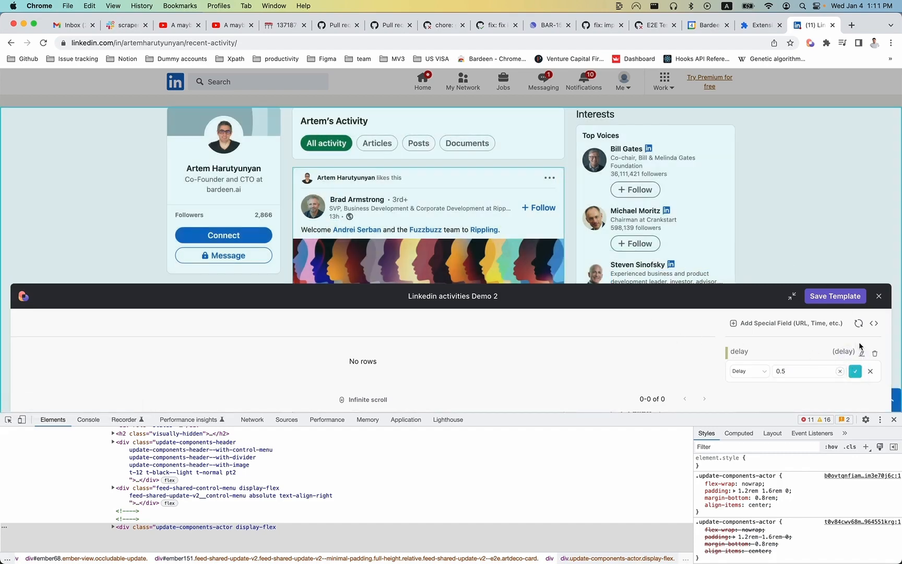
{"action": "left_click", "coordinate": [870, 371]}
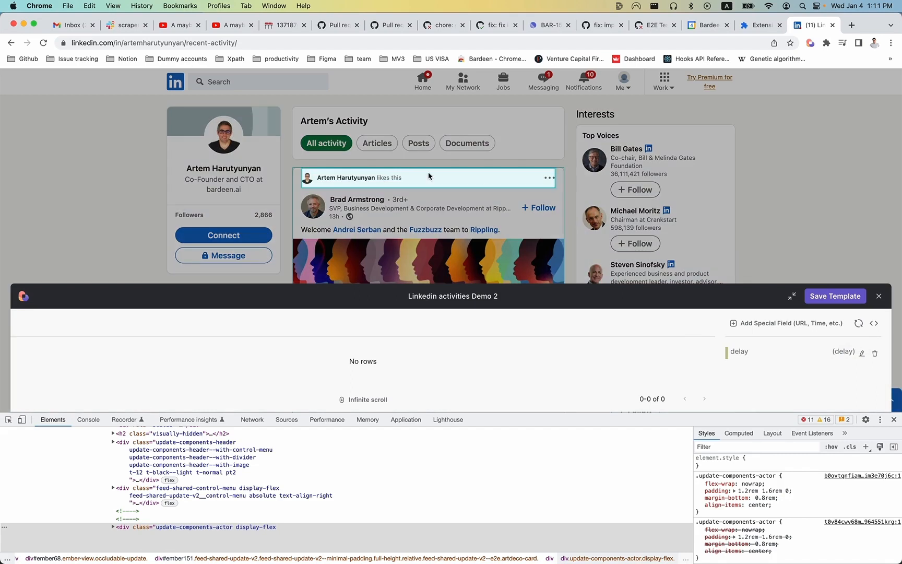
- Add a text field called "Name" from the first post's author name
{"action": "left_click", "coordinate": [360, 201]}
{"action": "double_click", "coordinate": [392, 157]}
{"action": "type", "text": "Name"}
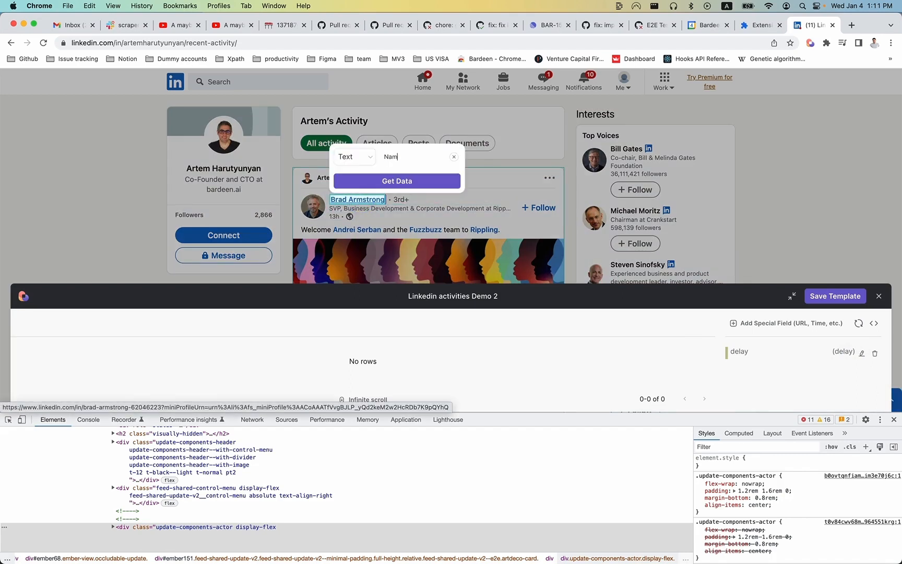
{"action": "key", "text": "Return"}
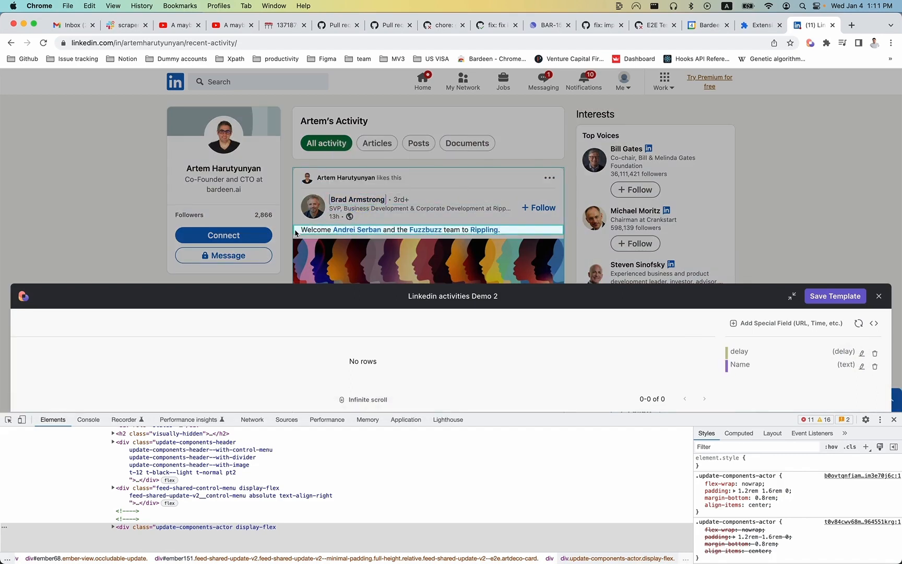
- Add a text field called "Text" from the first post's body text
{"action": "left_click", "coordinate": [296, 232]}
{"action": "type", "text": "T"}
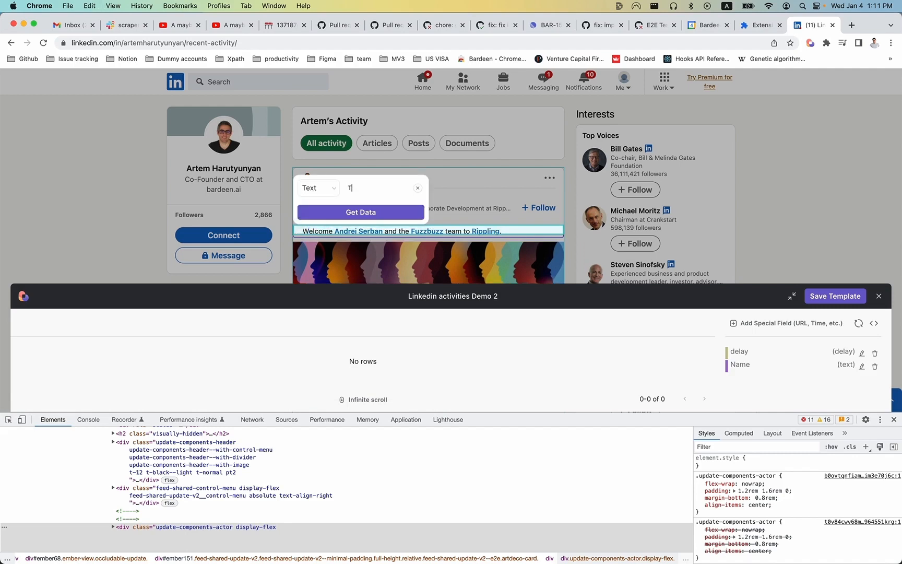
{"action": "type", "text": "ext"}
{"action": "left_click", "coordinate": [346, 210]}
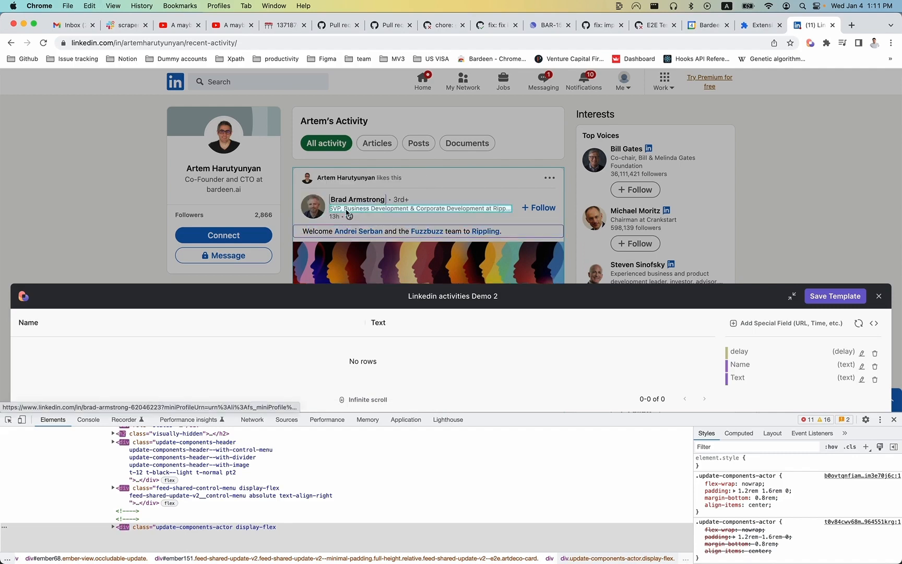
- Add a Link-type field called "Link" from the first post's author name
{"action": "left_click", "coordinate": [333, 206]}
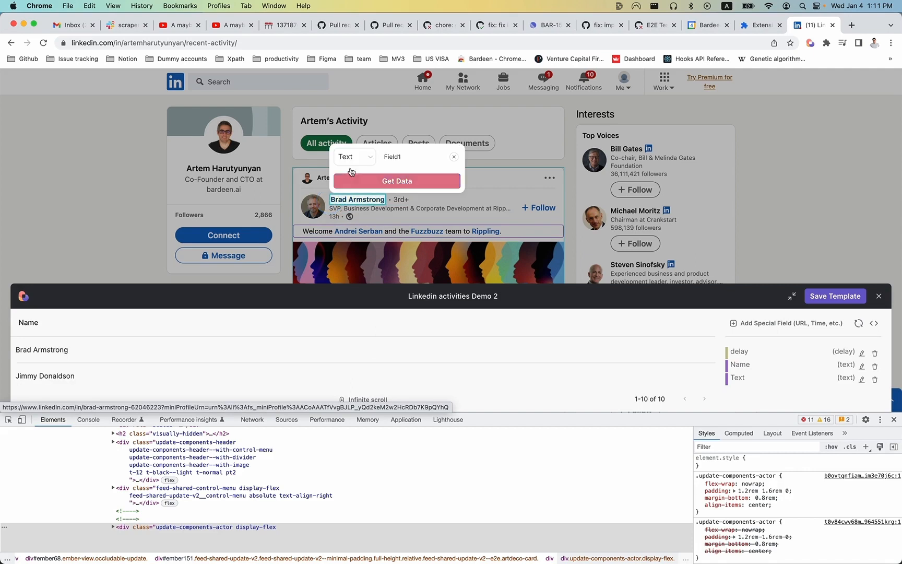
{"action": "left_click", "coordinate": [356, 160]}
{"action": "left_click", "coordinate": [351, 170]}
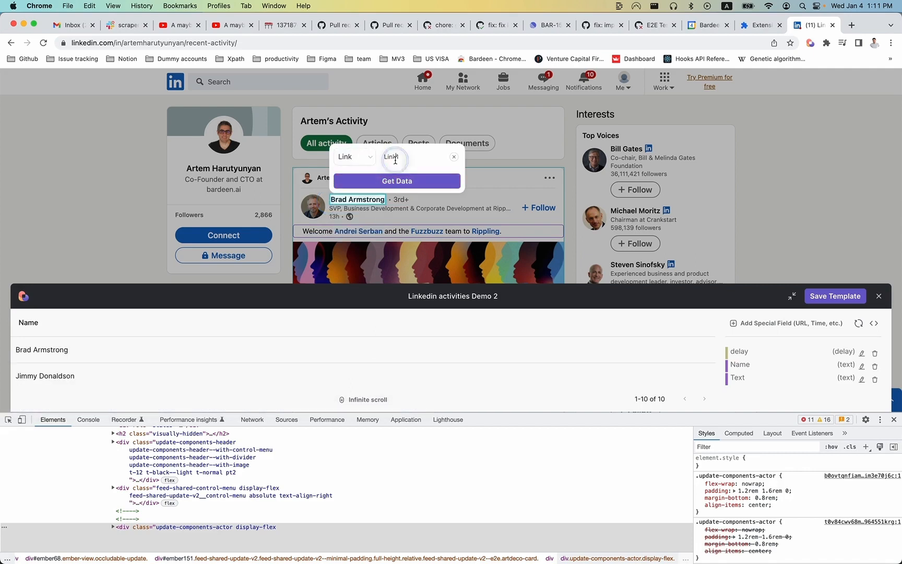
{"action": "type", "text": "Link"}
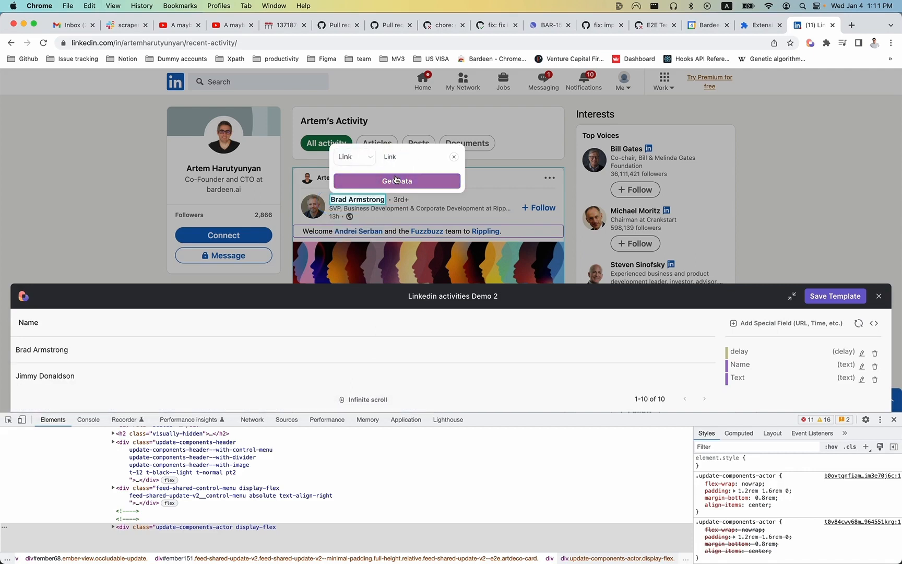
{"action": "left_click", "coordinate": [397, 181]}
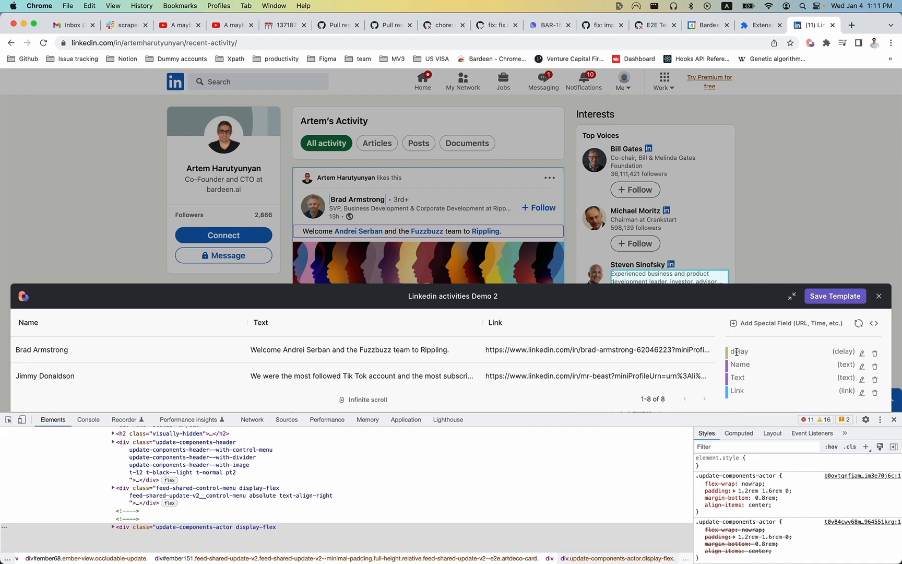
- Save the scraper template and the named playbook that uses it, and open the saved playbook's list of available actions
{"action": "left_click", "coordinate": [822, 297]}
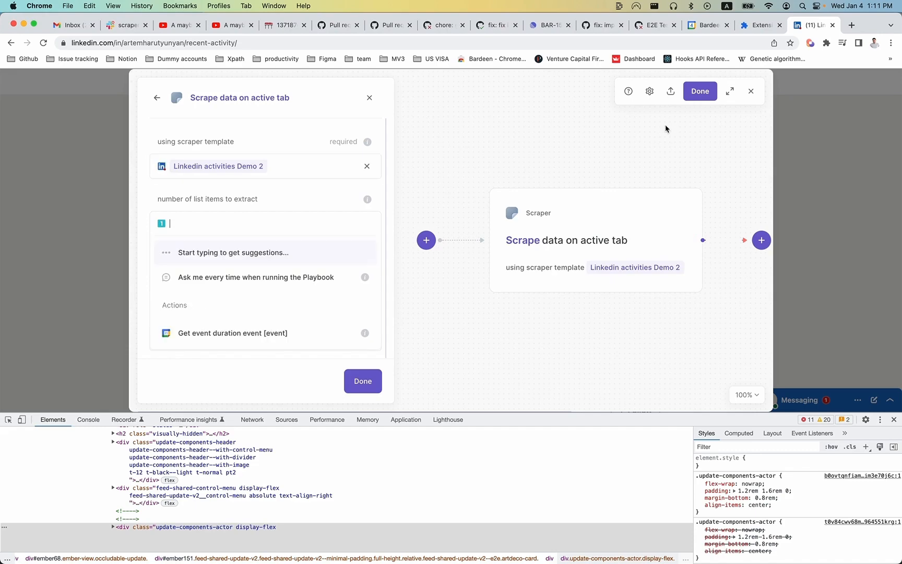
{"action": "left_click", "coordinate": [696, 92]}
{"action": "left_click", "coordinate": [403, 238]}
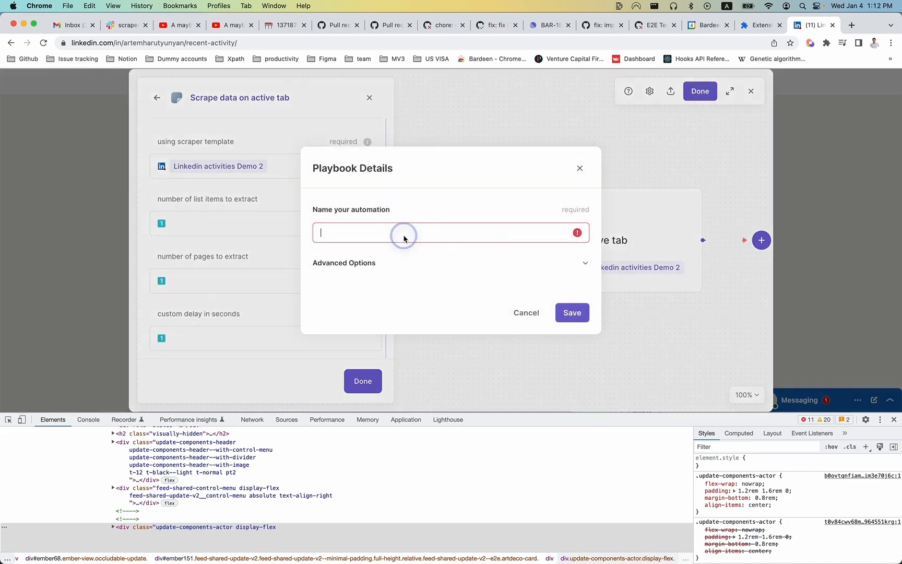
{"action": "left_click", "coordinate": [590, 217]}
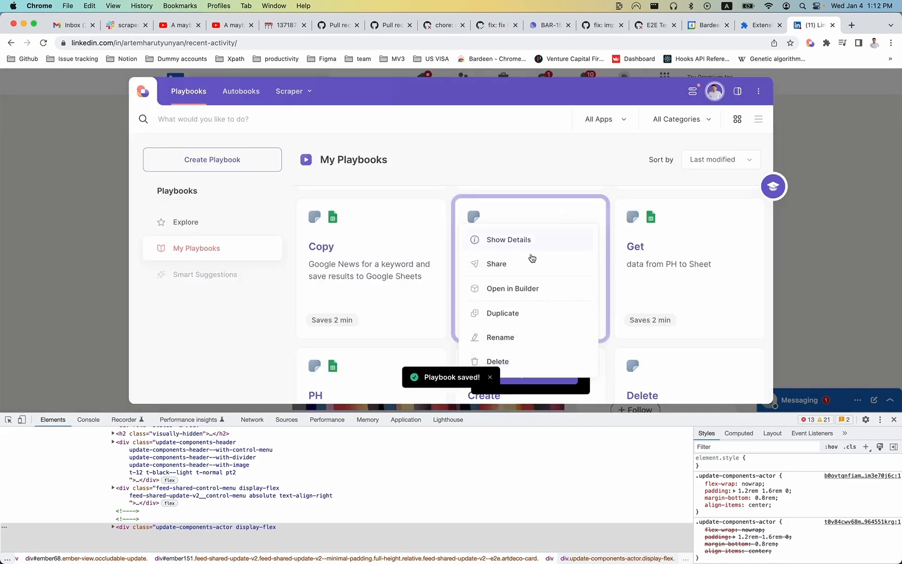
- Make the Demo 2 playbook's scrape action ask every time for the number of list items, as maxItems, and save the playbook
{"action": "left_click", "coordinate": [519, 287]}
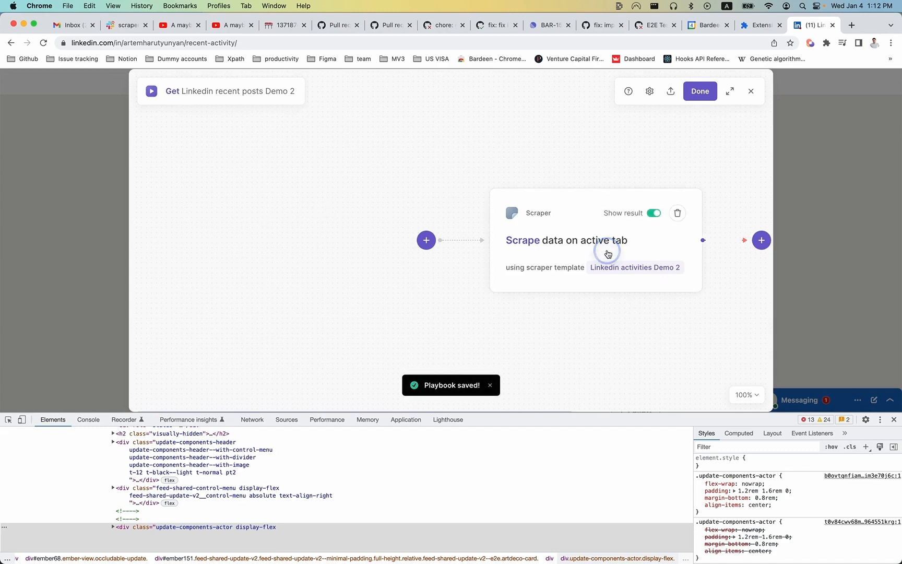
{"action": "left_click", "coordinate": [607, 251]}
{"action": "left_click", "coordinate": [255, 222]}
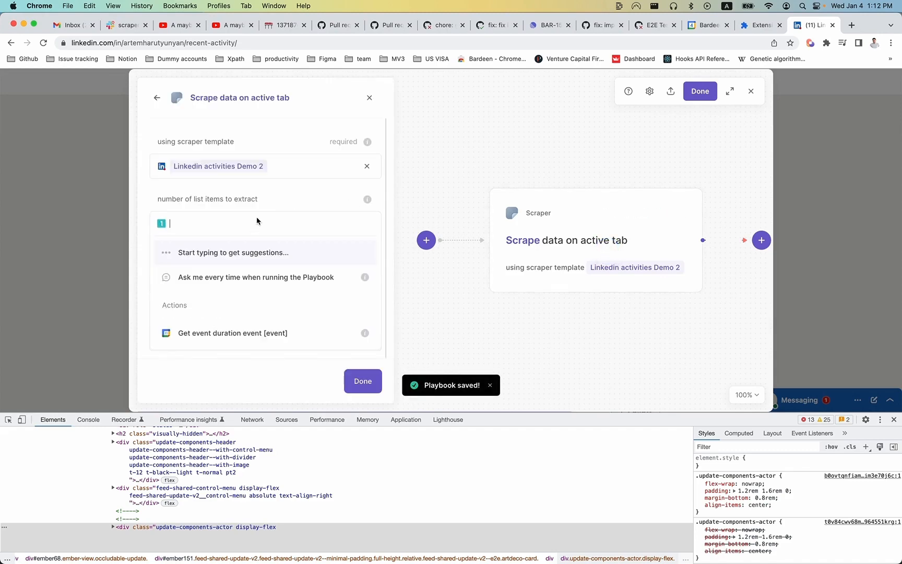
{"action": "left_click", "coordinate": [229, 278]}
{"action": "scroll", "coordinate": [220, 325], "scroll_direction": "down", "scroll_amount": 5}
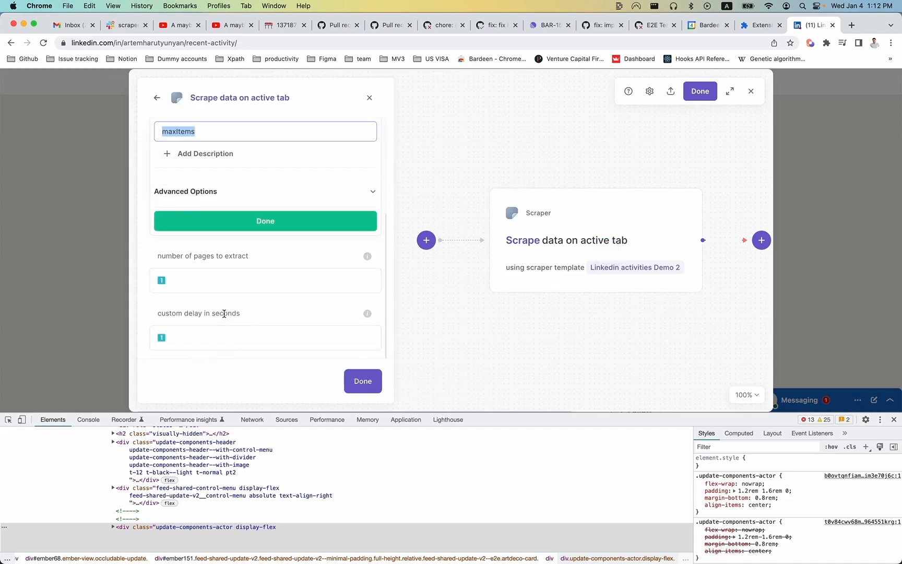
{"action": "left_click", "coordinate": [263, 222]}
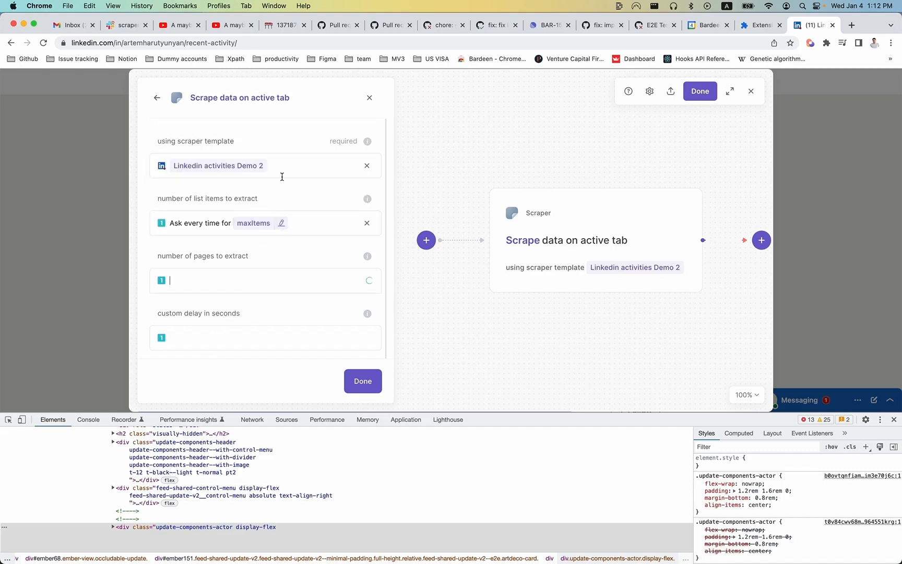
{"action": "left_click", "coordinate": [357, 386]}
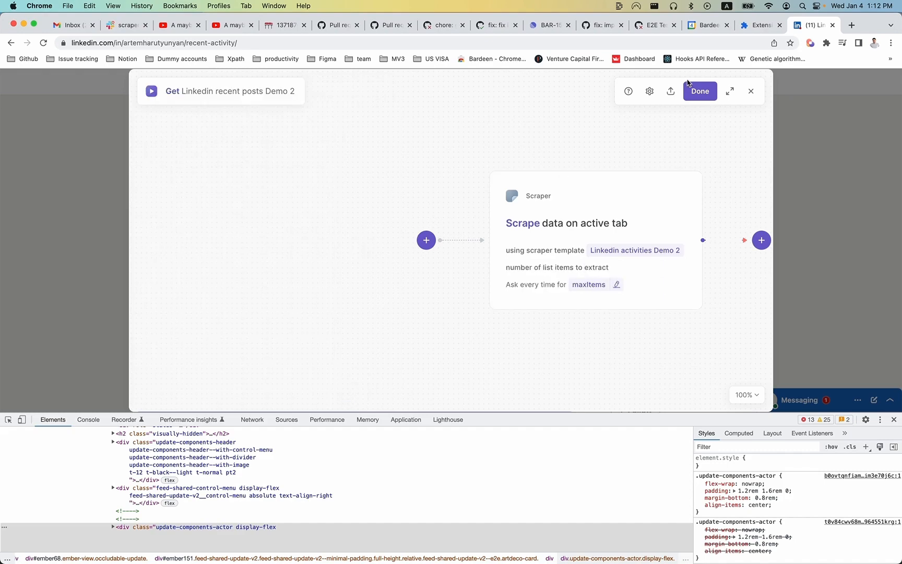
{"action": "left_click", "coordinate": [558, 215]}
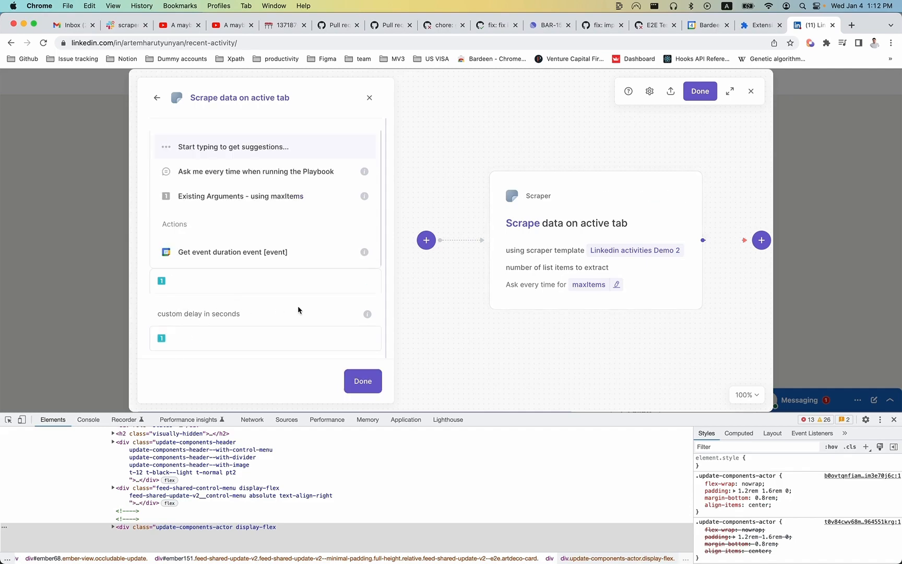
{"action": "left_click", "coordinate": [313, 307]}
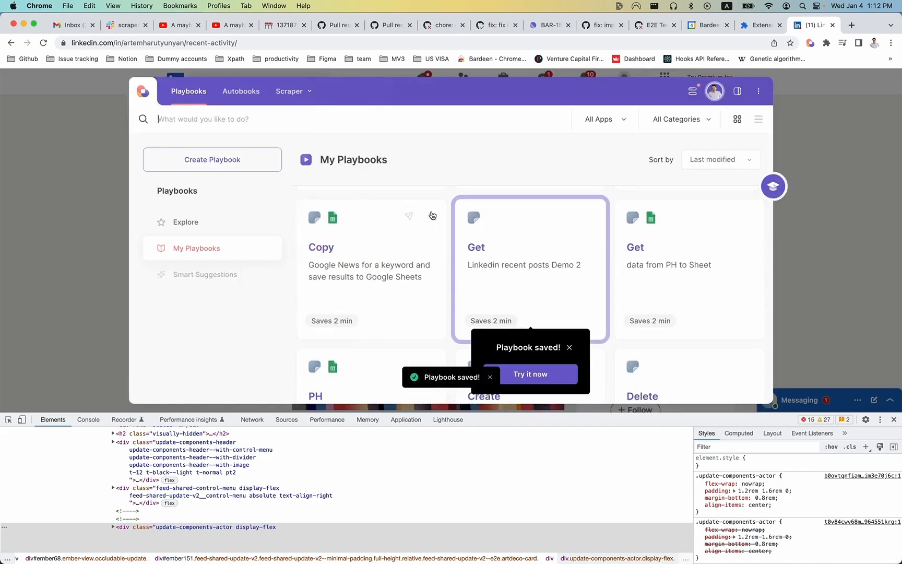
{"action": "left_click", "coordinate": [498, 260]}
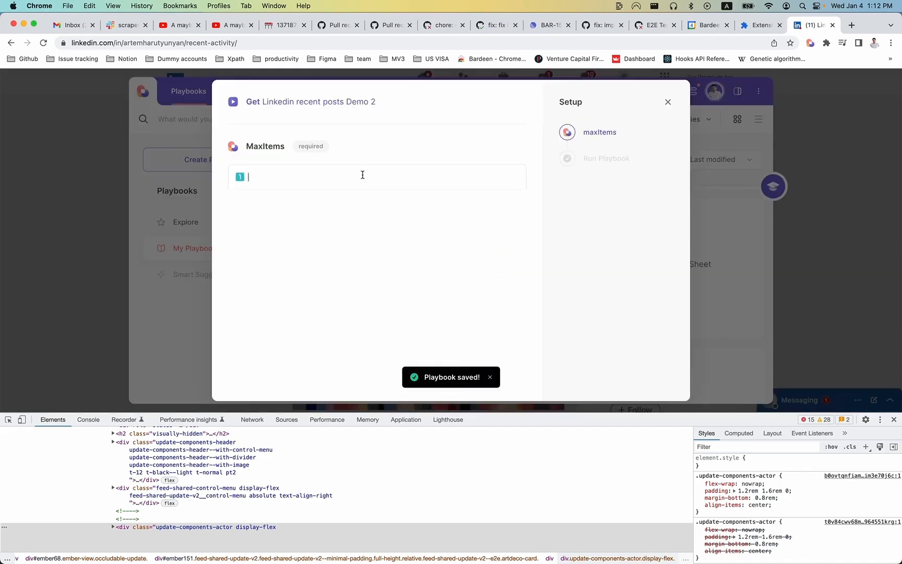
{"action": "type", "text": "10"}
{"action": "left_click", "coordinate": [315, 205]}
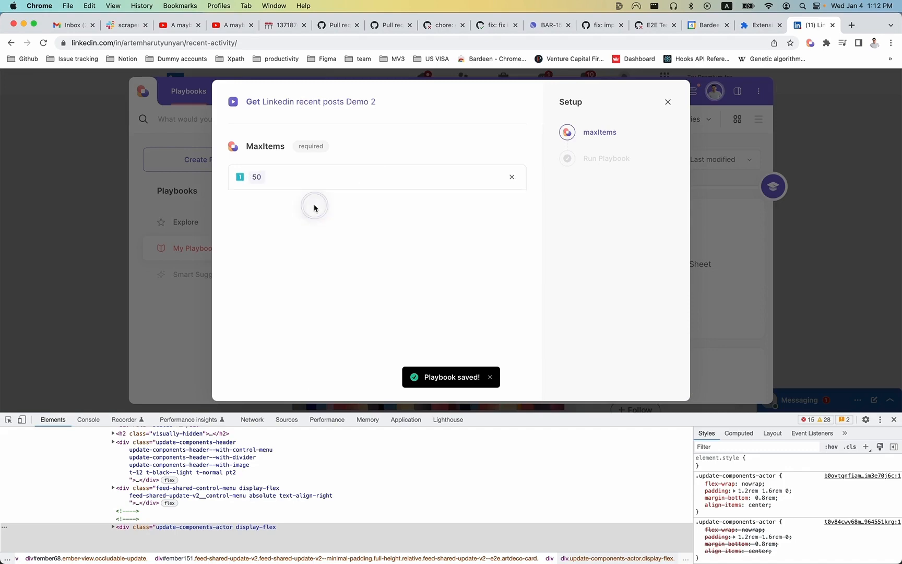
{"action": "left_click", "coordinate": [342, 263]}
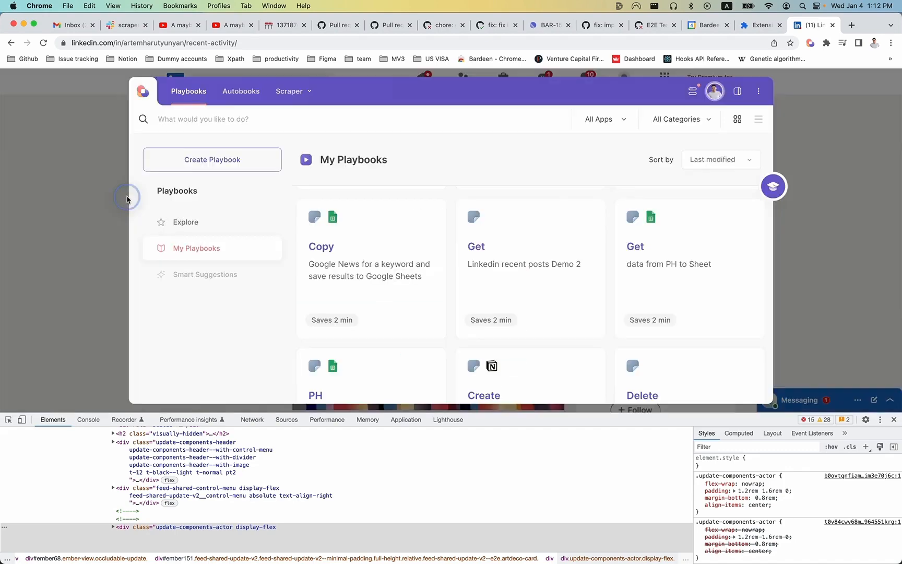
{"action": "left_click", "coordinate": [103, 198]}
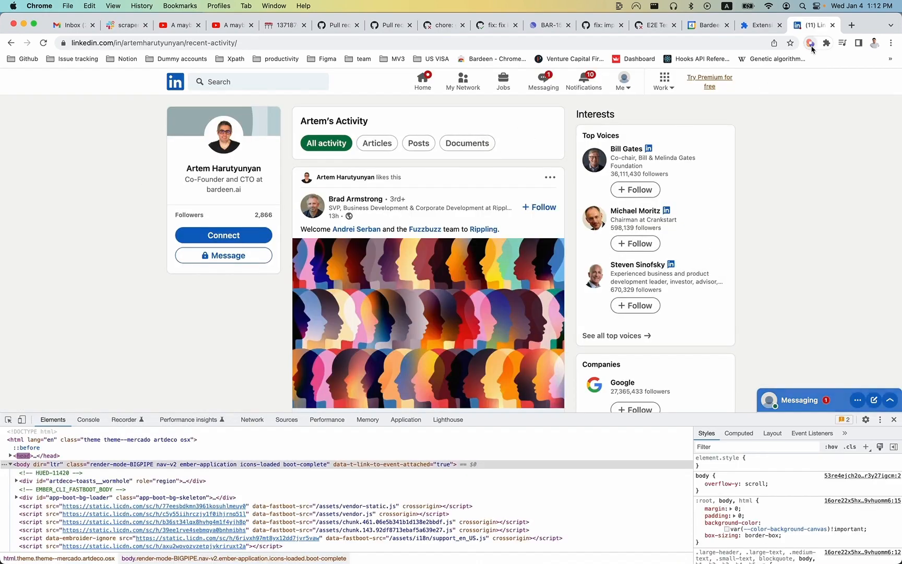
- Find the "Get Linkedin recent posts Demo 2" playbook by searching for "Demo 2" and run it with MaxItems set to 50
{"action": "left_click", "coordinate": [811, 47]}
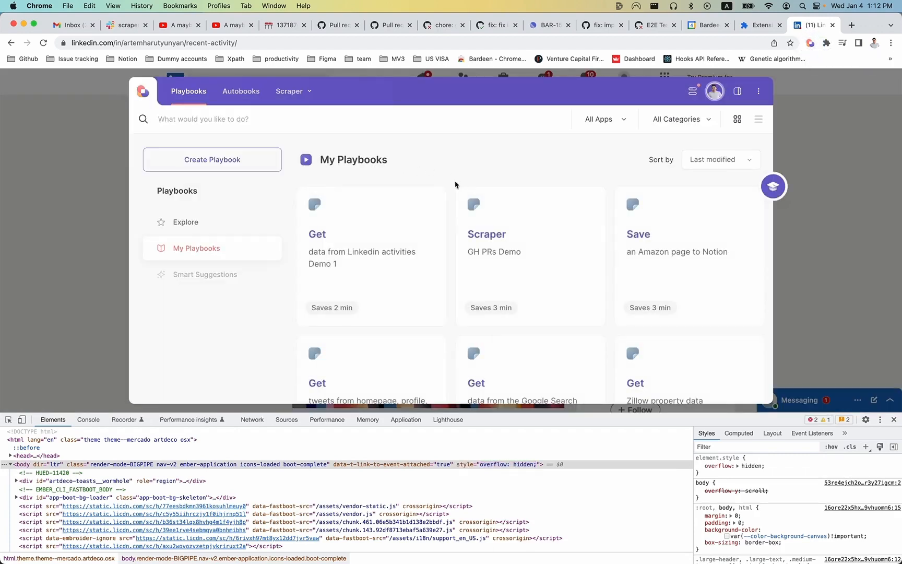
{"action": "type", "text": "Demo 2"}
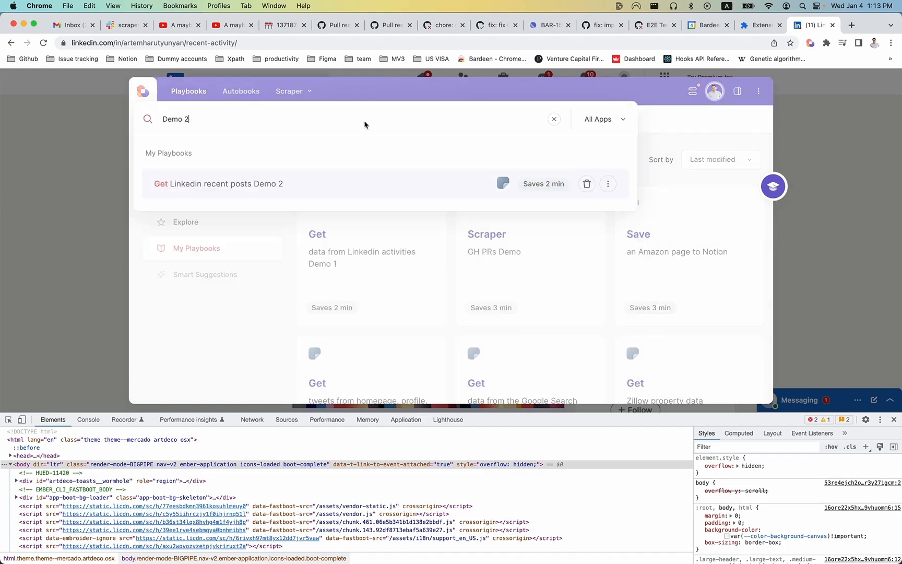
{"action": "left_click", "coordinate": [272, 184]}
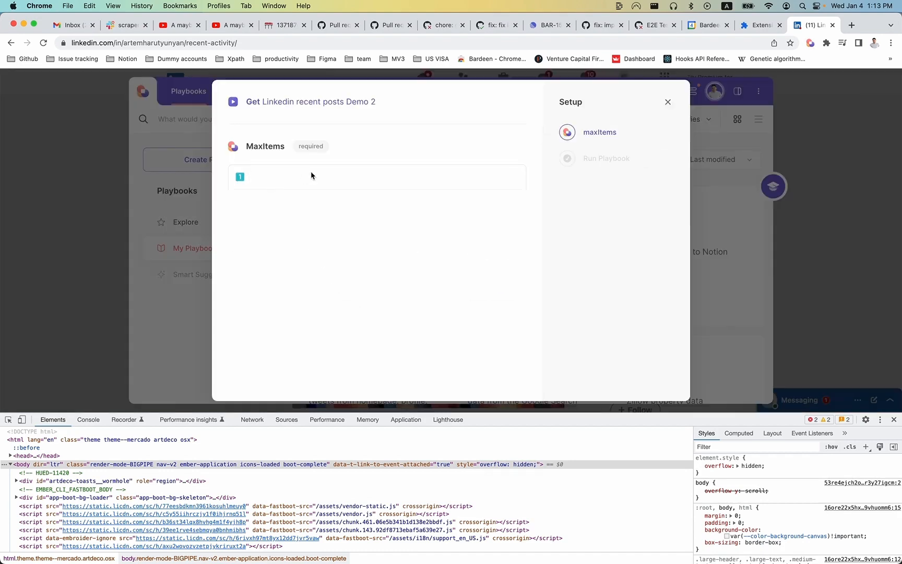
{"action": "type", "text": "50"}
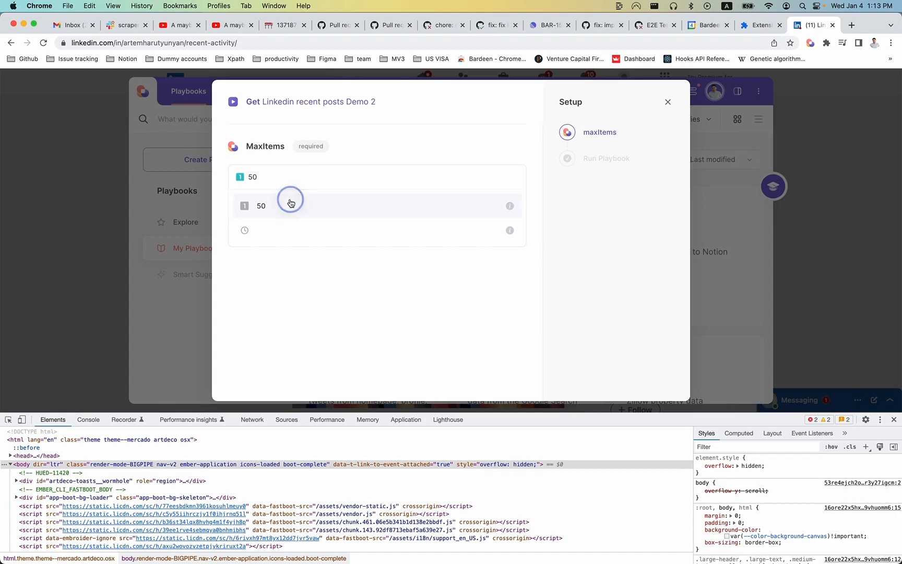
{"action": "left_click", "coordinate": [290, 205]}
{"action": "left_click", "coordinate": [362, 271]}
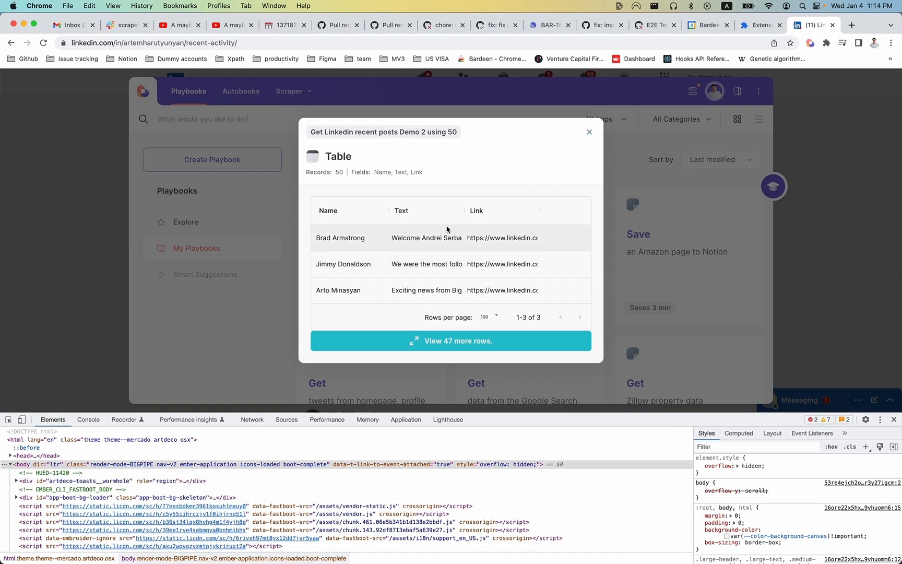
- Close the results table, look over the posts loaded in the activity feed, and reload the page
{"action": "left_click", "coordinate": [589, 131]}
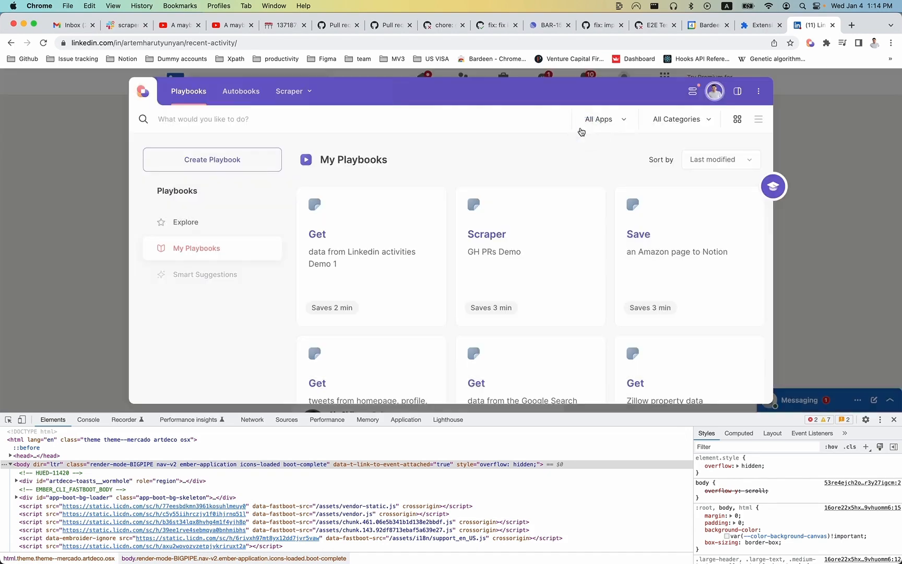
{"action": "left_click", "coordinate": [107, 200]}
{"action": "scroll", "coordinate": [474, 210], "scroll_direction": "down", "scroll_amount": 10}
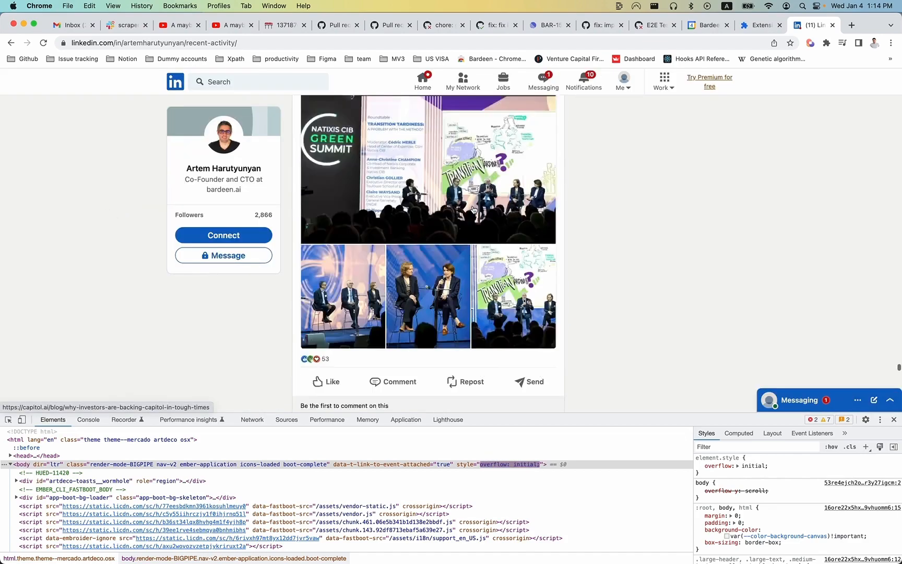
{"action": "scroll", "coordinate": [473, 210], "scroll_direction": "down", "scroll_amount": 10}
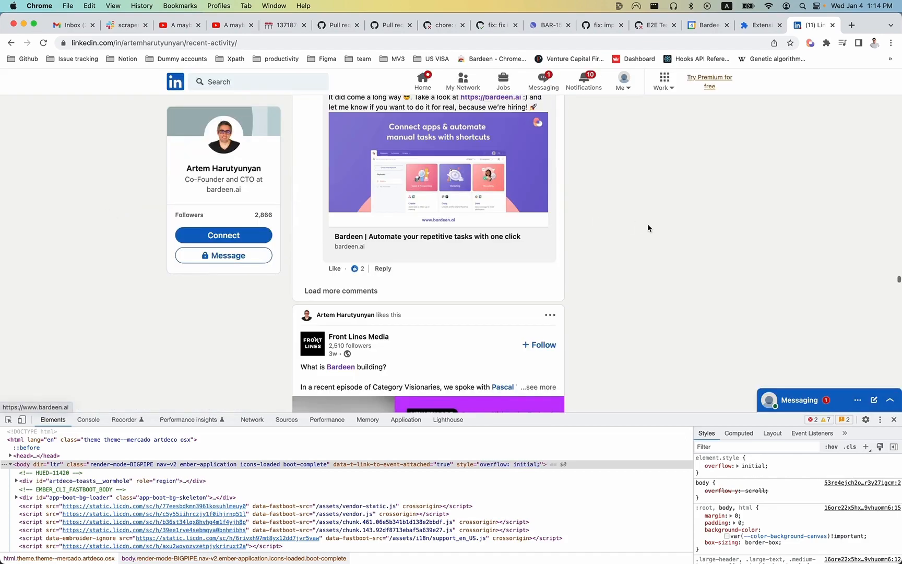
{"action": "left_click", "coordinate": [648, 225]}
{"action": "key", "text": "super+r"}
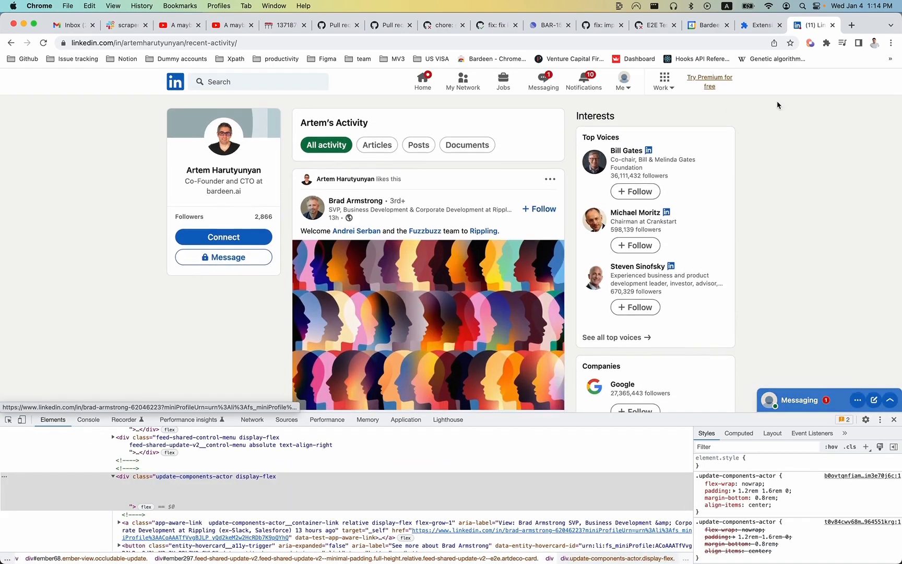
- Add an "Add rows to Google Sheet" action after the scrape action in the Demo 2 playbook
{"action": "left_click", "coordinate": [809, 45]}
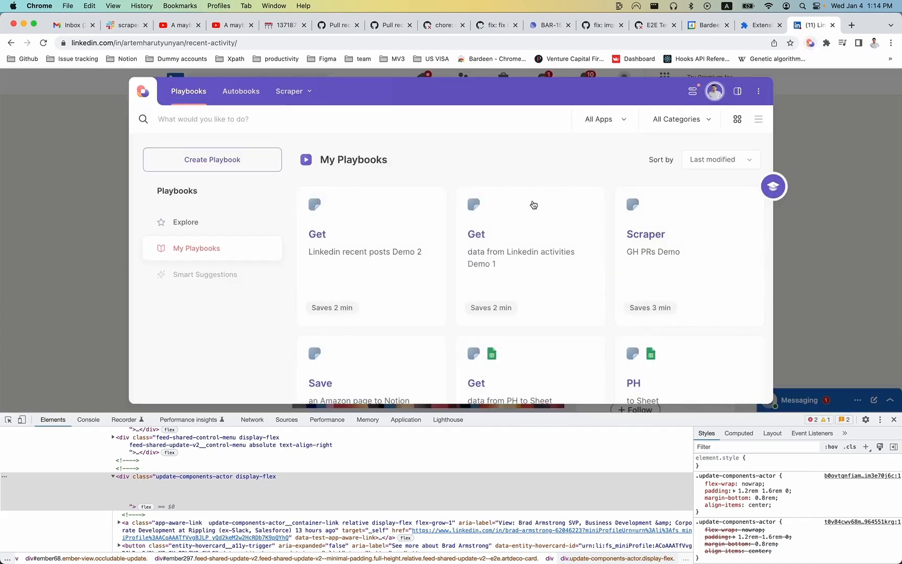
{"action": "left_click", "coordinate": [429, 203]}
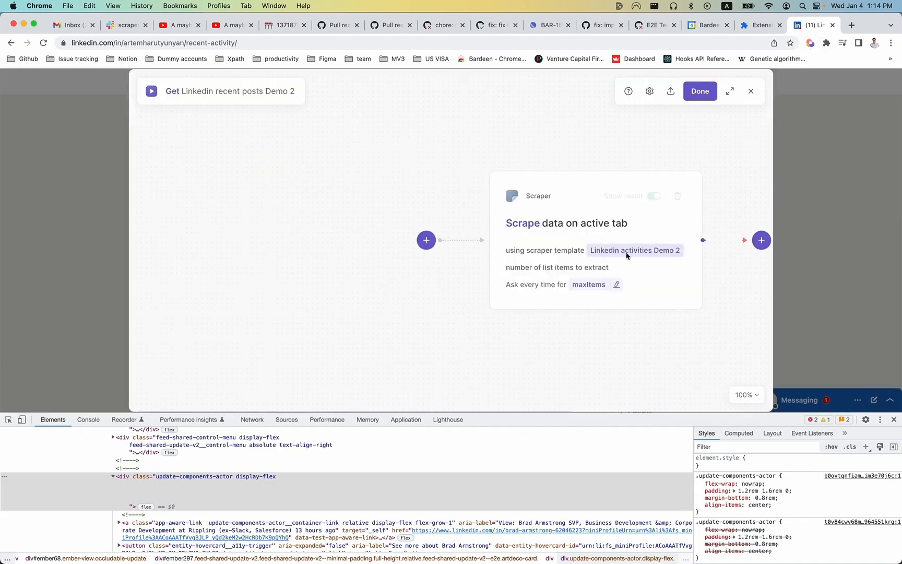
{"action": "left_click", "coordinate": [560, 241]}
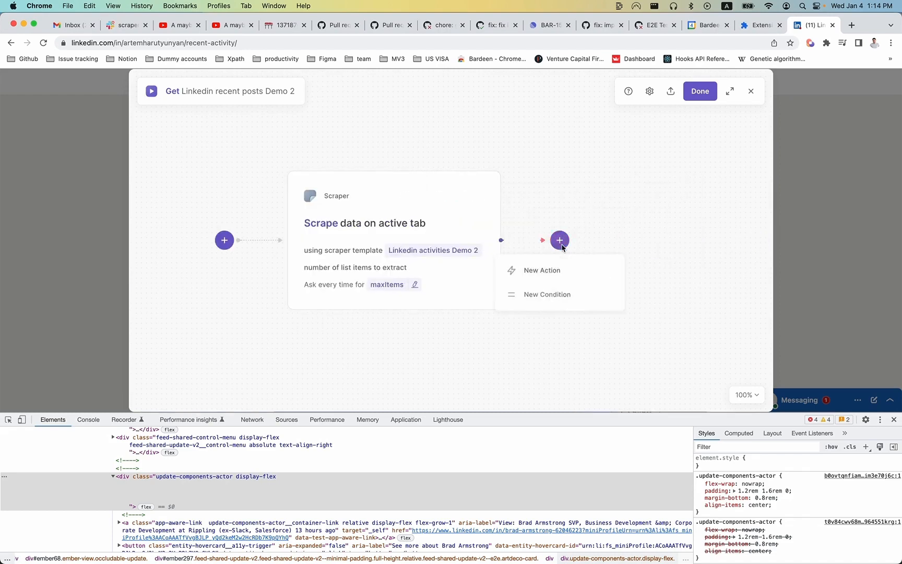
{"action": "left_click", "coordinate": [548, 269]}
{"action": "type", "text": "sheet"}
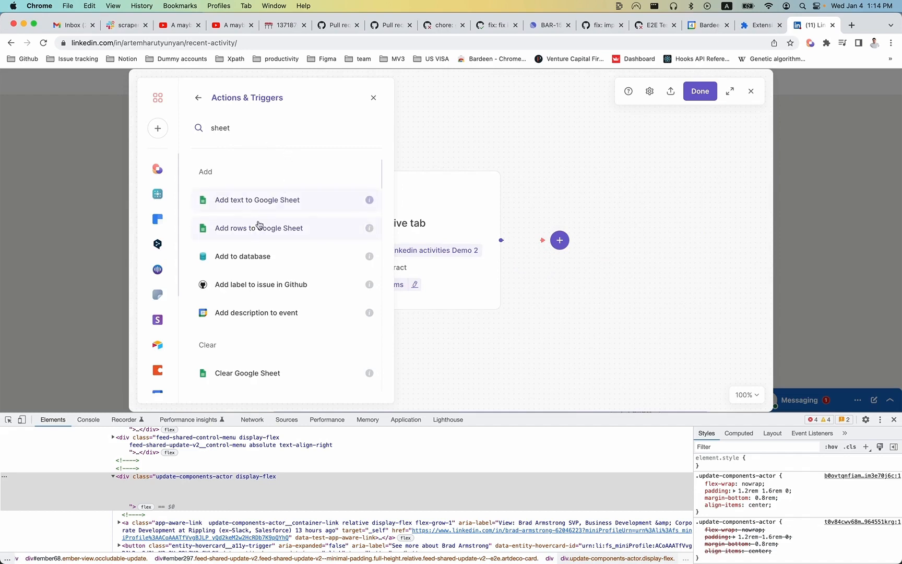
{"action": "left_click", "coordinate": [253, 229]}
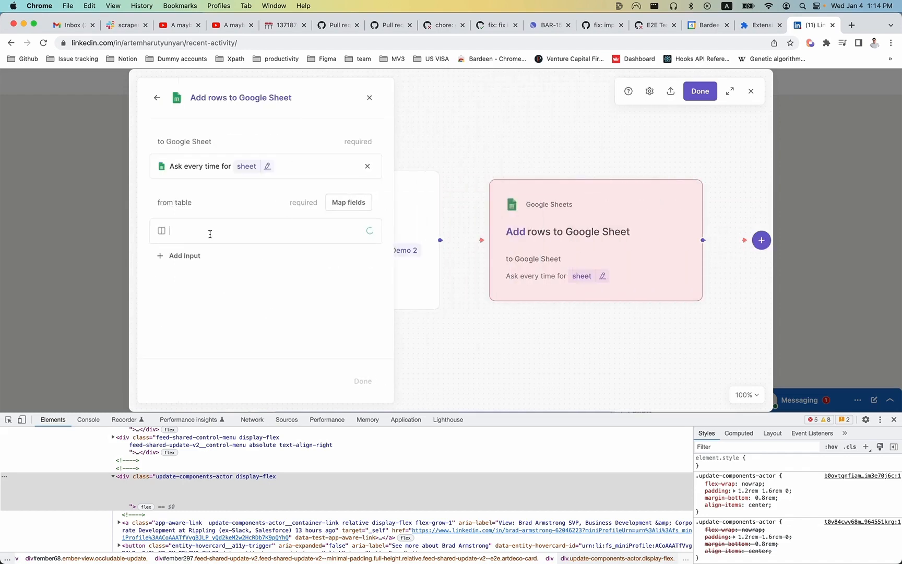
- Use the table from "Scrape data on active tab" as the source of the sheet rows and save the playbook
{"action": "left_click", "coordinate": [211, 231]}
{"action": "left_click", "coordinate": [248, 298]}
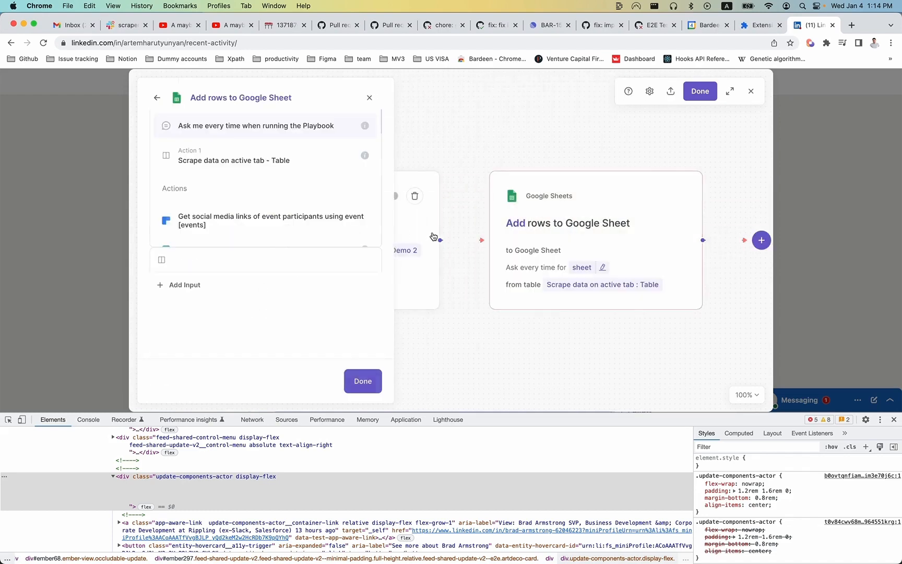
{"action": "left_click", "coordinate": [503, 165]}
{"action": "left_click", "coordinate": [700, 94]}
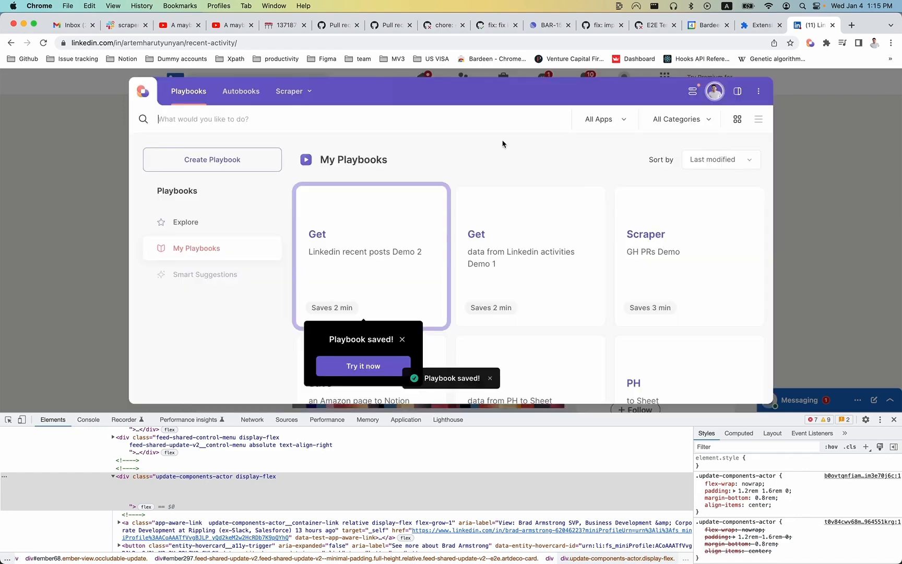
- Start the updated Demo 2 playbook and set MaxItems to 50
{"action": "left_click", "coordinate": [347, 250]}
{"action": "left_click", "coordinate": [346, 174]}
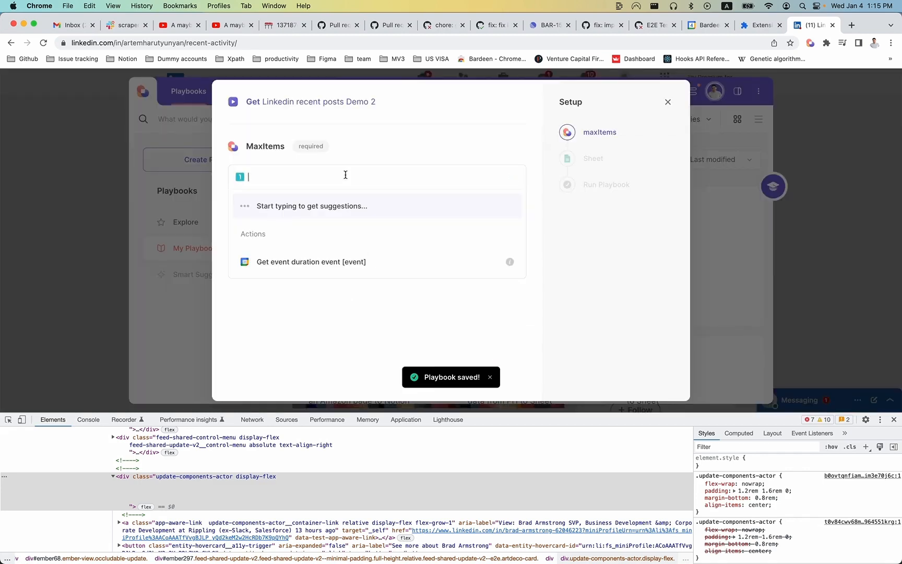
{"action": "type", "text": "50"}
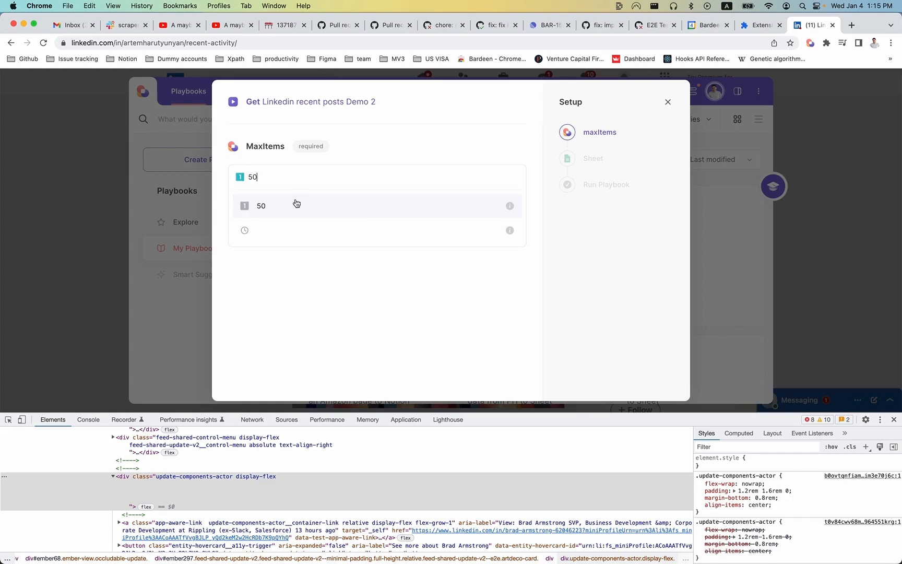
{"action": "left_click", "coordinate": [291, 205]}
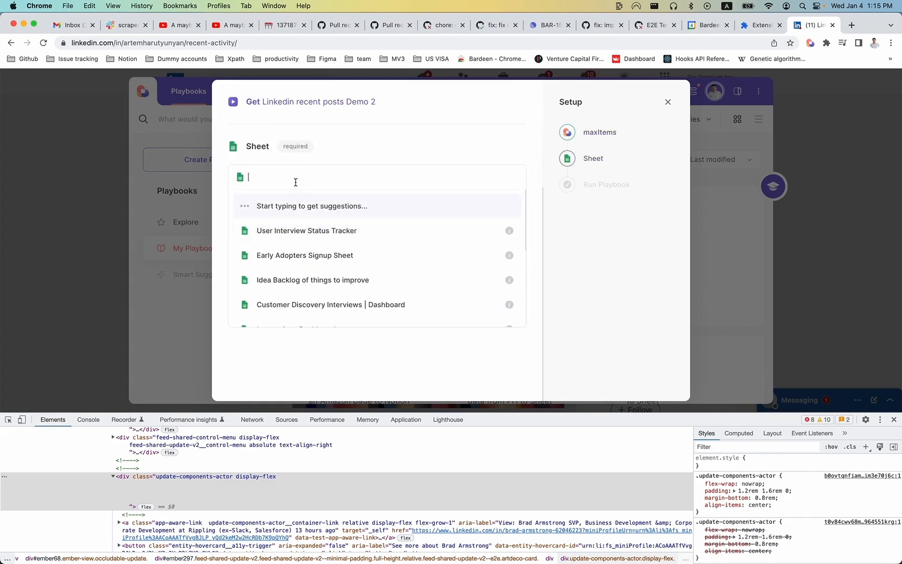
- Set the output sheet to a newly created Google Sheet named "Linkedin posts" and run the playbook
{"action": "type", "text": "create"}
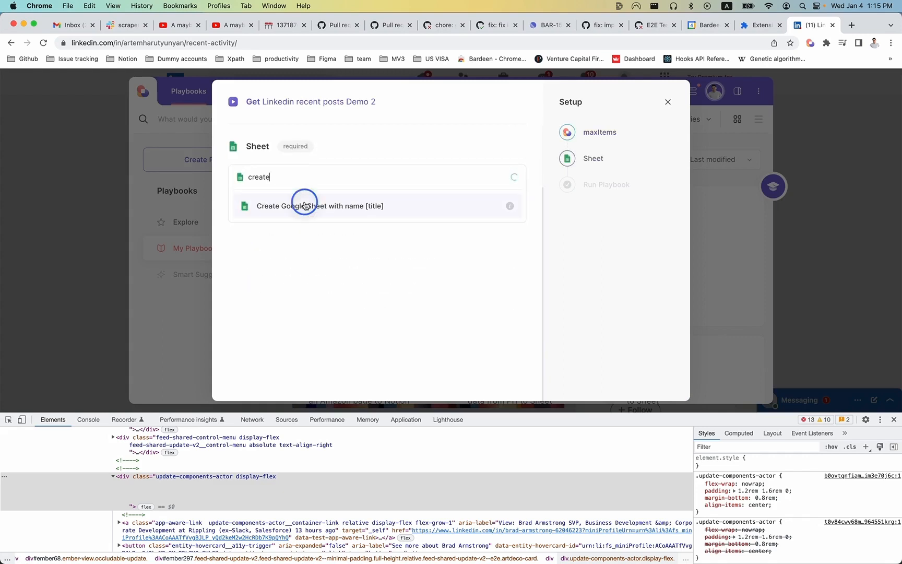
{"action": "left_click", "coordinate": [305, 205]}
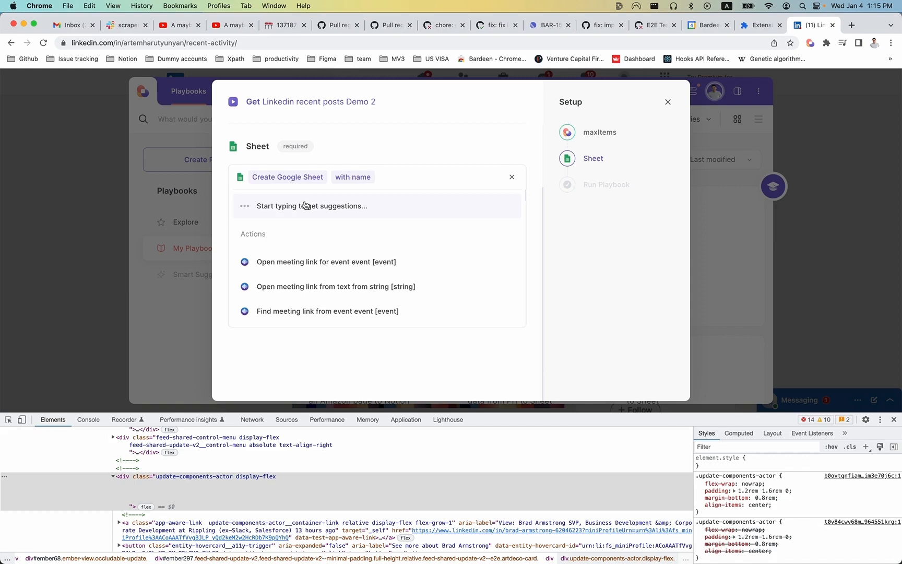
{"action": "type", "text": "Linkedin"}
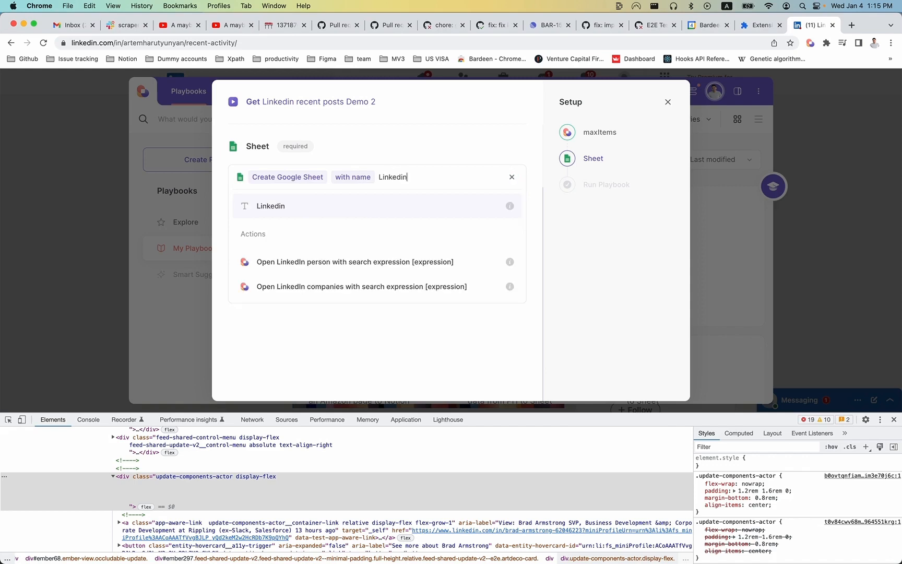
{"action": "type", "text": " posts"}
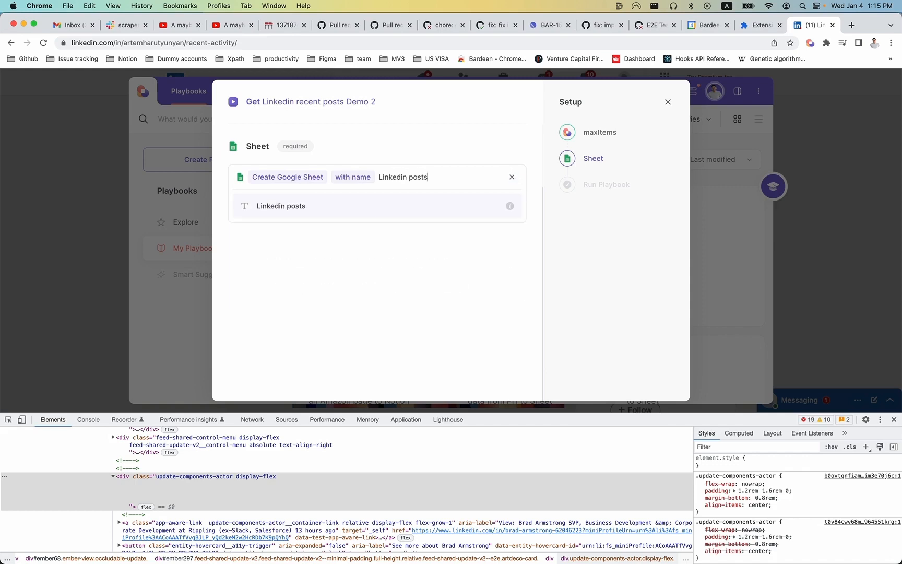
{"action": "key", "text": "Return"}
{"action": "left_click", "coordinate": [328, 257]}
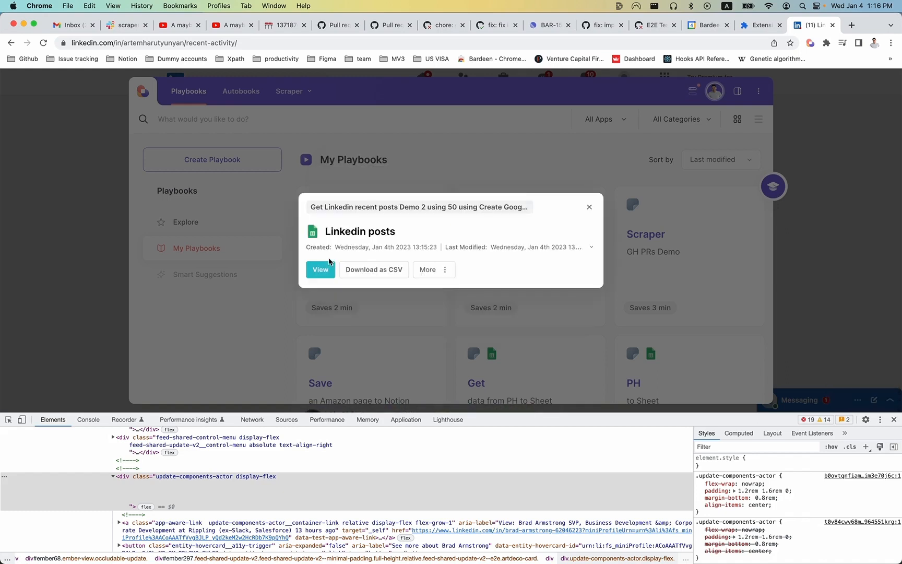
- Open the generated "Linkedin posts" sheet, review the scraped Name, Text and Link rows, and close the sheet
{"action": "left_click", "coordinate": [329, 261]}
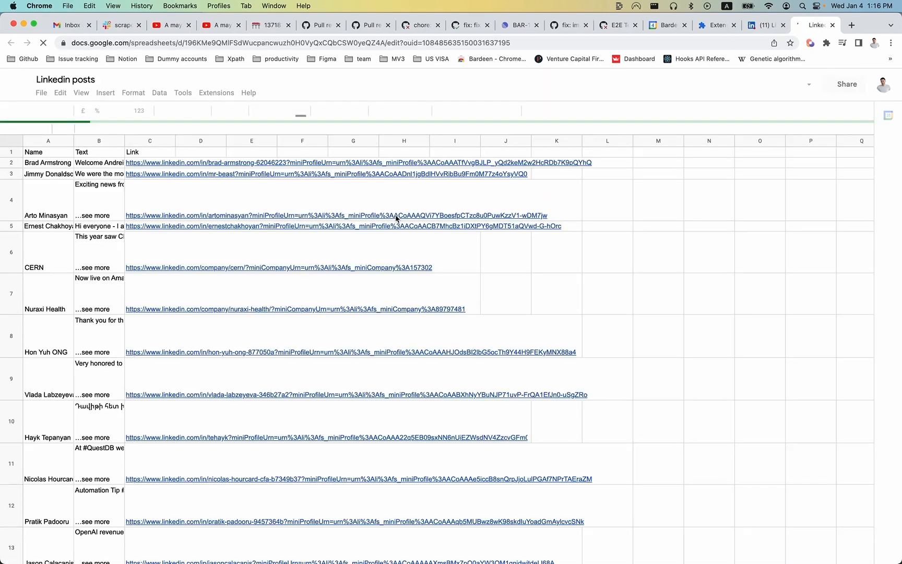
{"action": "scroll", "coordinate": [299, 277], "scroll_direction": "down", "scroll_amount": 8}
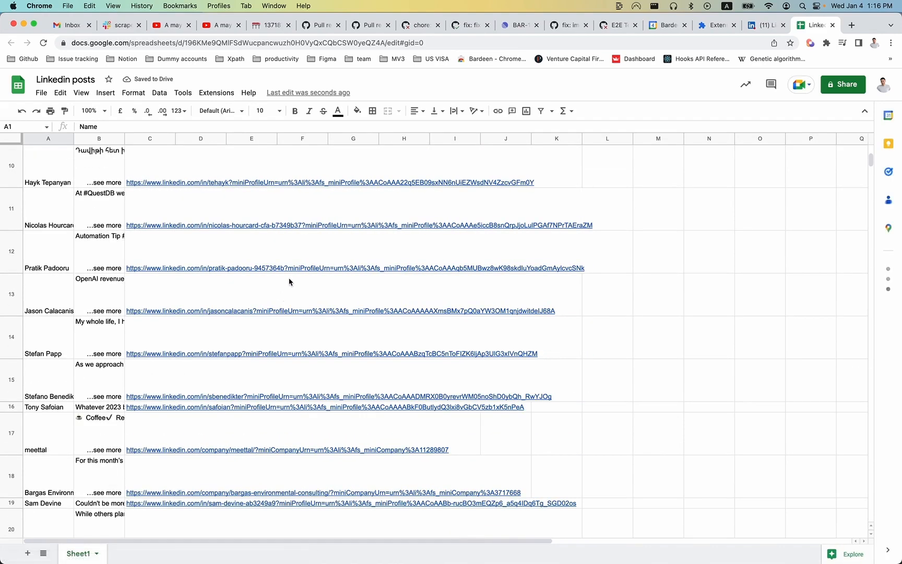
{"action": "key", "text": "super+w"}
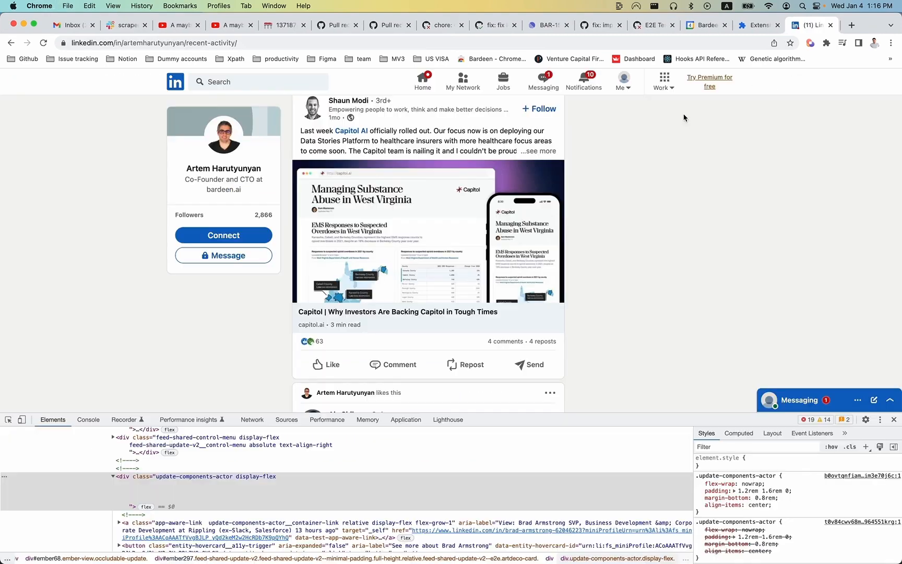
- Return to the start of the LinkedIn recent-activity feed and reload the page
{"action": "scroll", "coordinate": [627, 157], "scroll_direction": "up", "scroll_amount": 20}
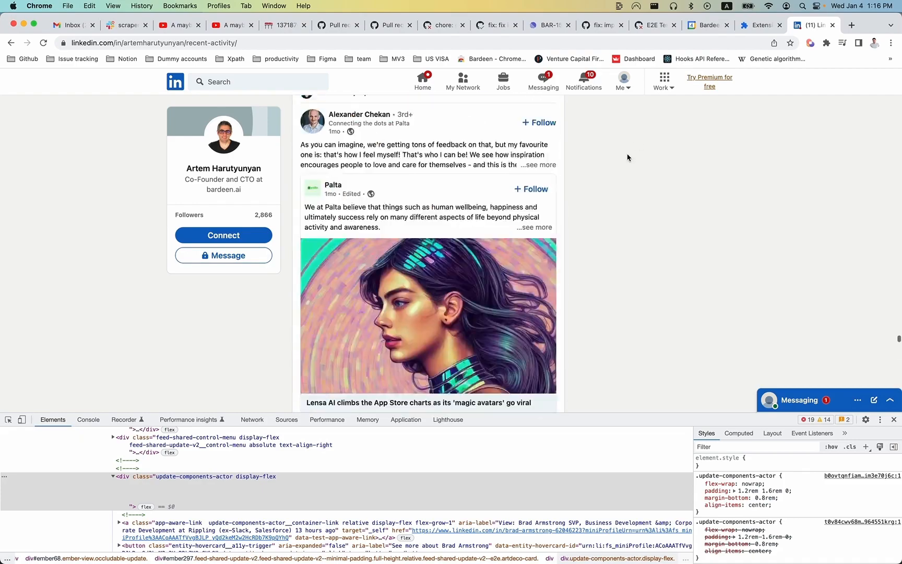
{"action": "scroll", "coordinate": [627, 157], "scroll_direction": "up", "scroll_amount": 20}
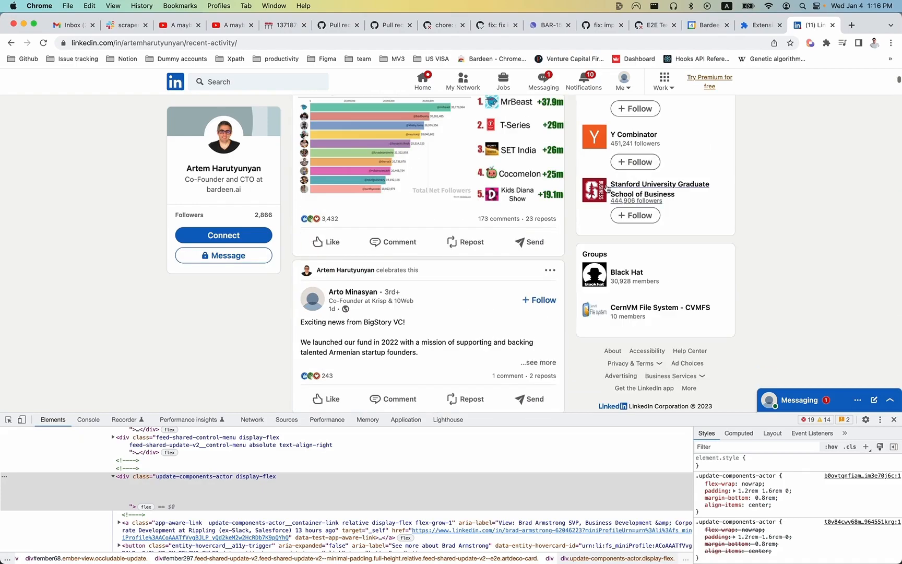
{"action": "scroll", "coordinate": [627, 157], "scroll_direction": "up", "scroll_amount": 10}
{"action": "key", "text": "super+r"}
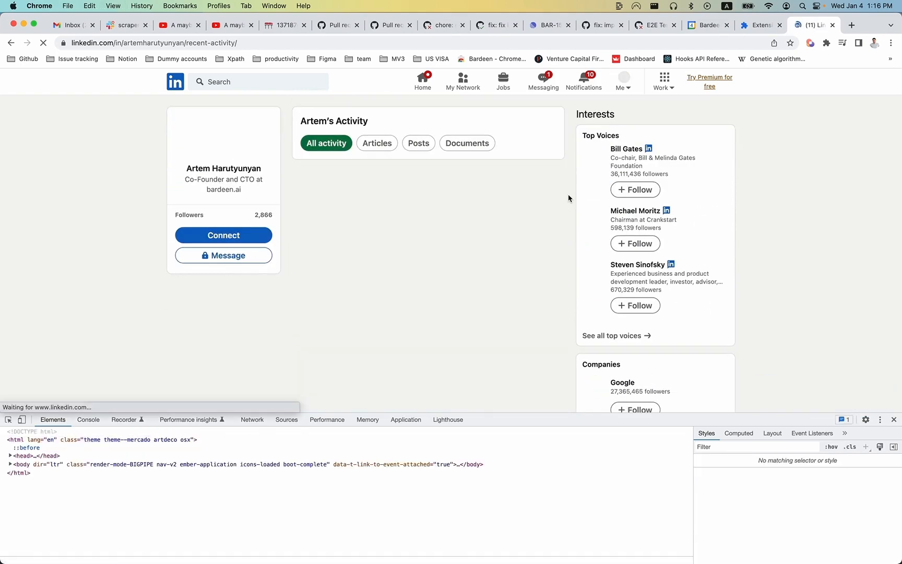